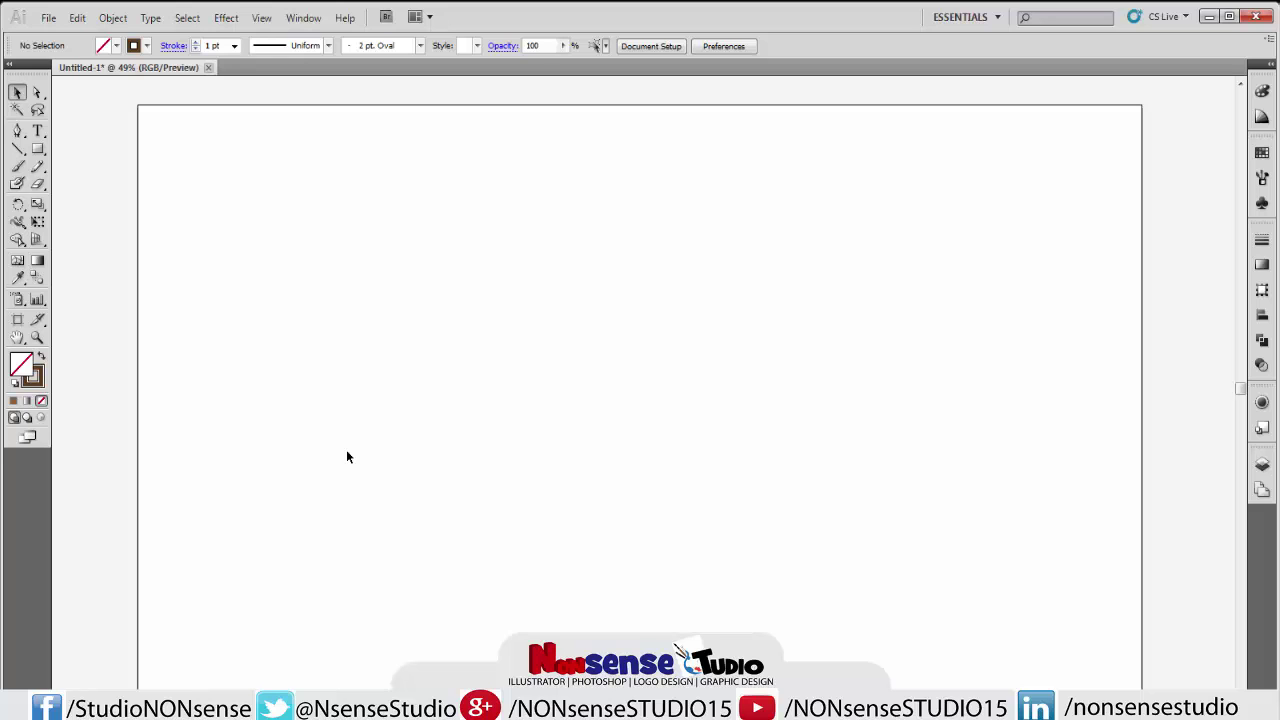
Pick the Pen tool from the toolbox.
left_click(17, 130)
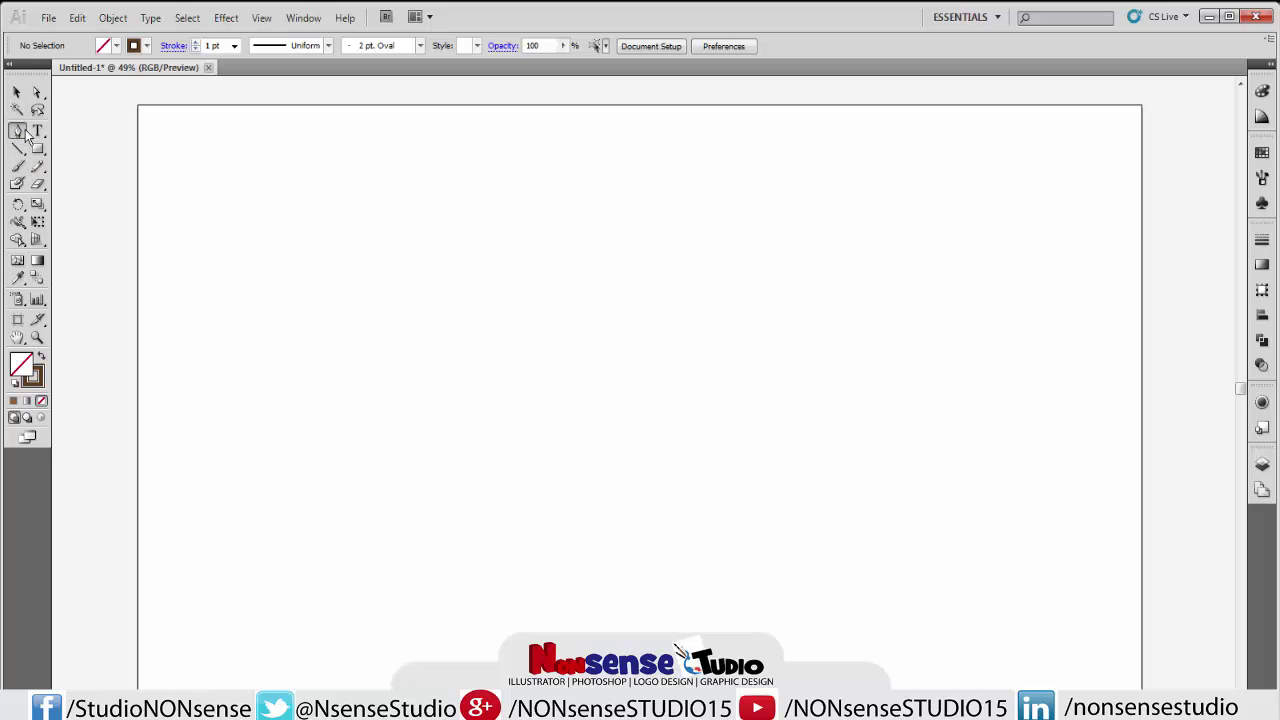
Draw a tall three-point S-curve down the page centre and deselect it.
left_click(580, 218)
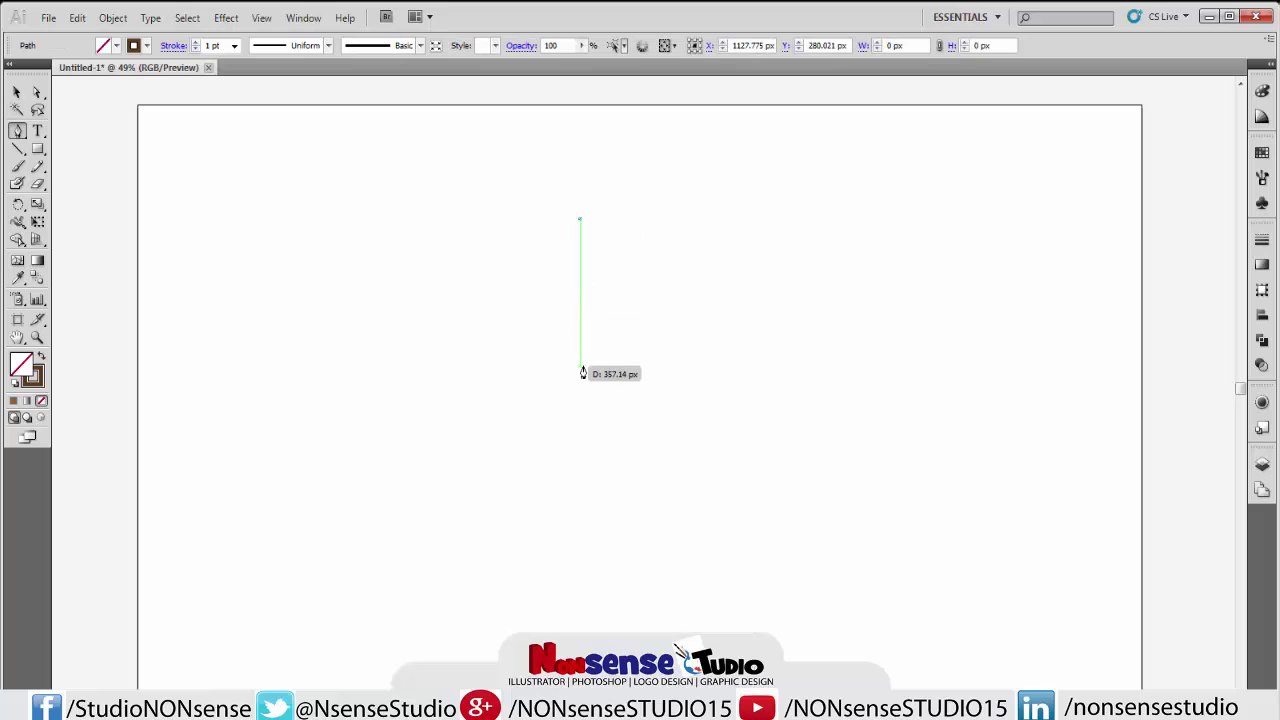
left_click_drag(580, 370, 697, 462)
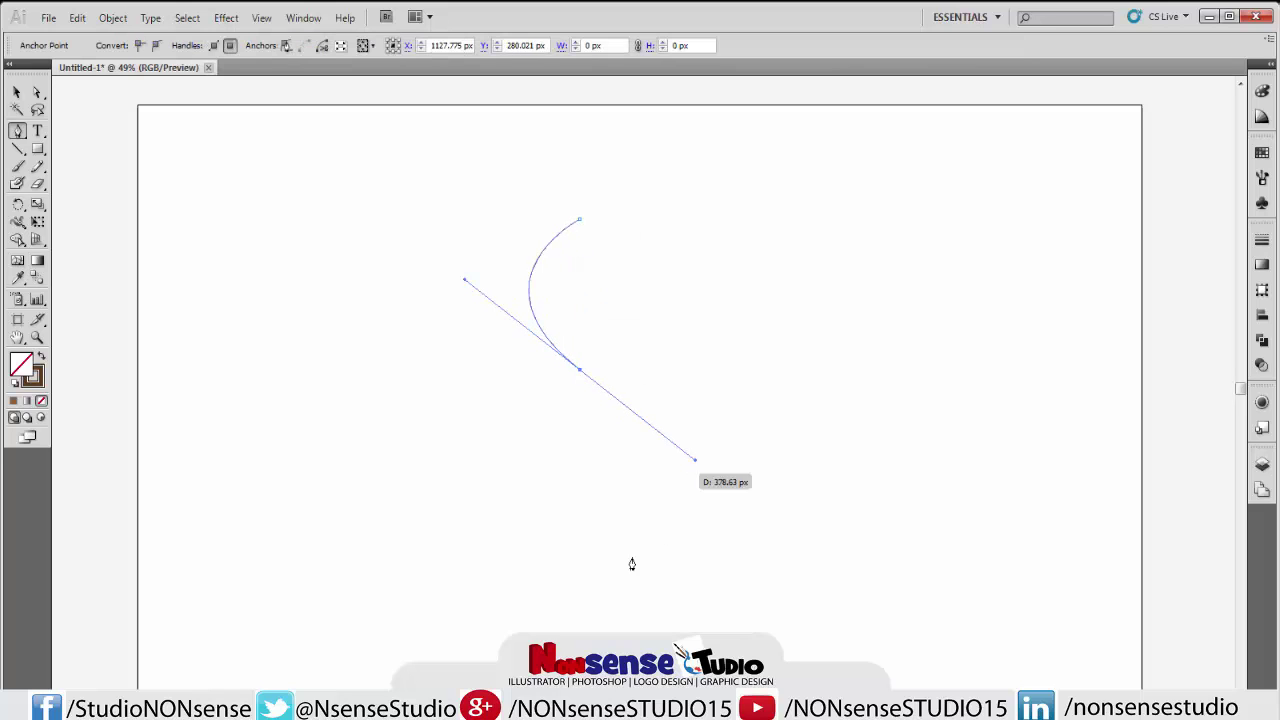
left_click(546, 574)
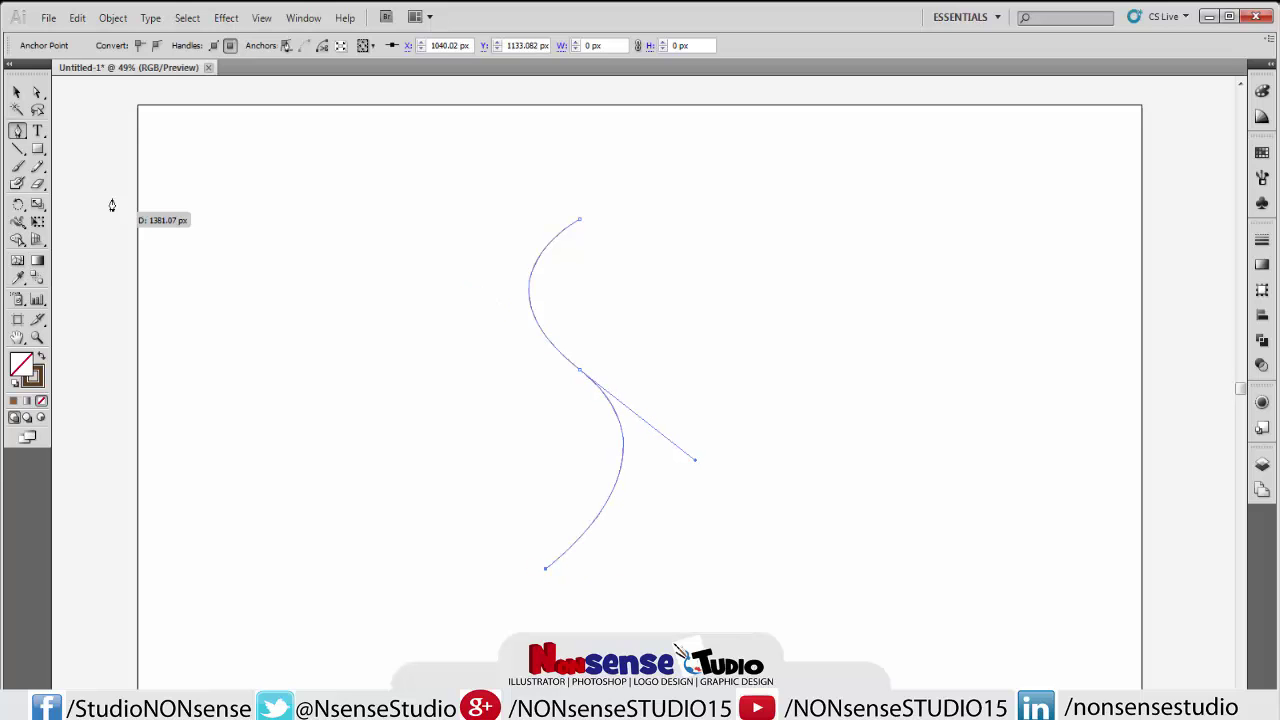
key("v")
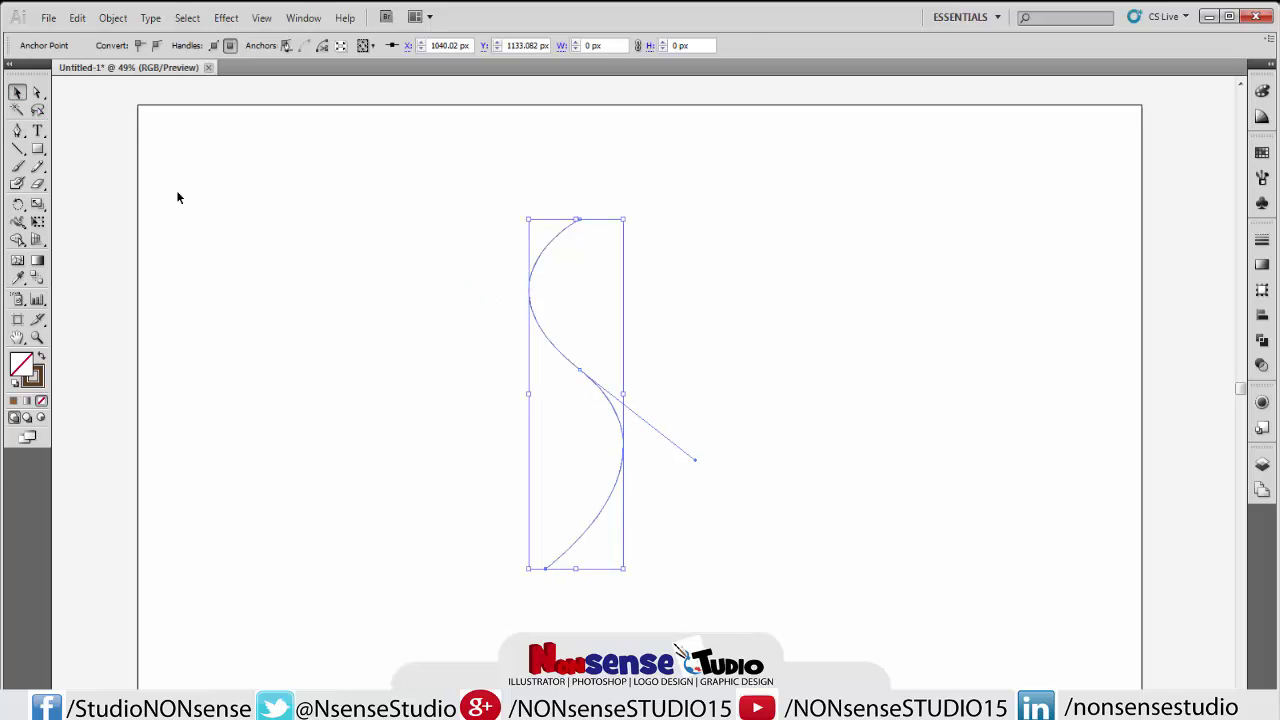
left_click(178, 197)
Draw a second winding curve across the S-curve, looping at the bottom right, and deselect it.
left_click(17, 130)
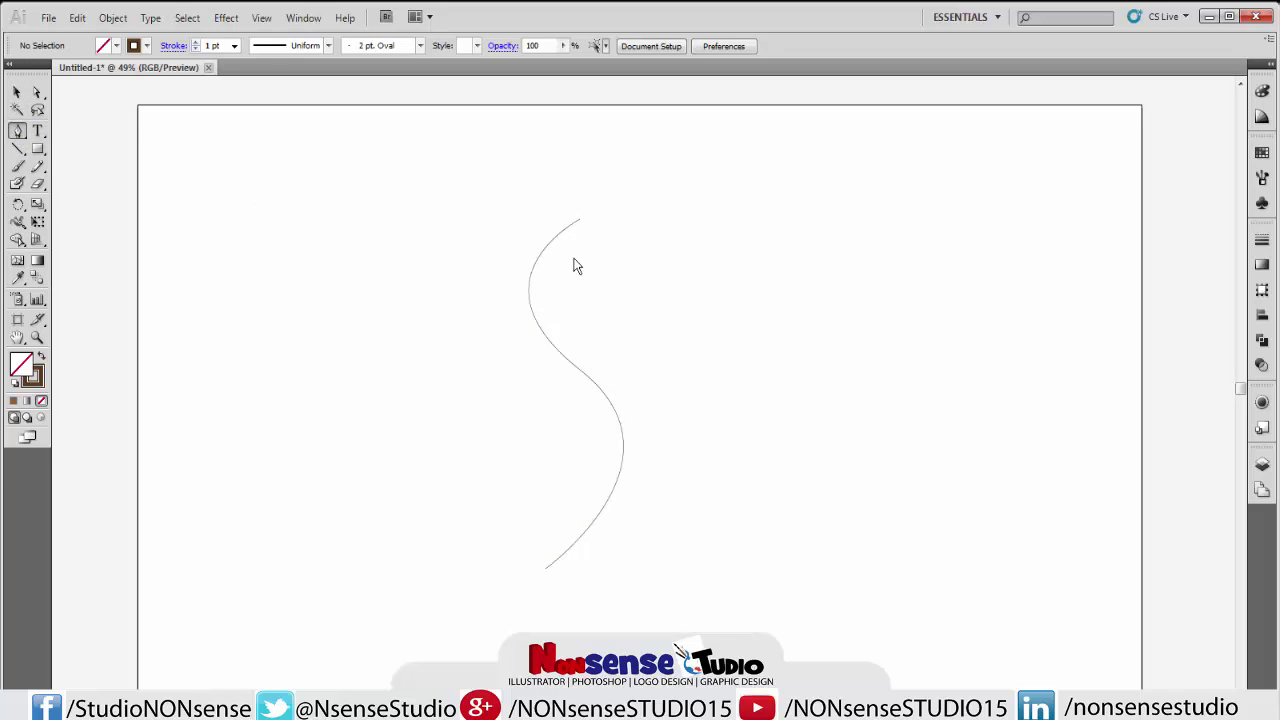
left_click(673, 276)
left_click(647, 337)
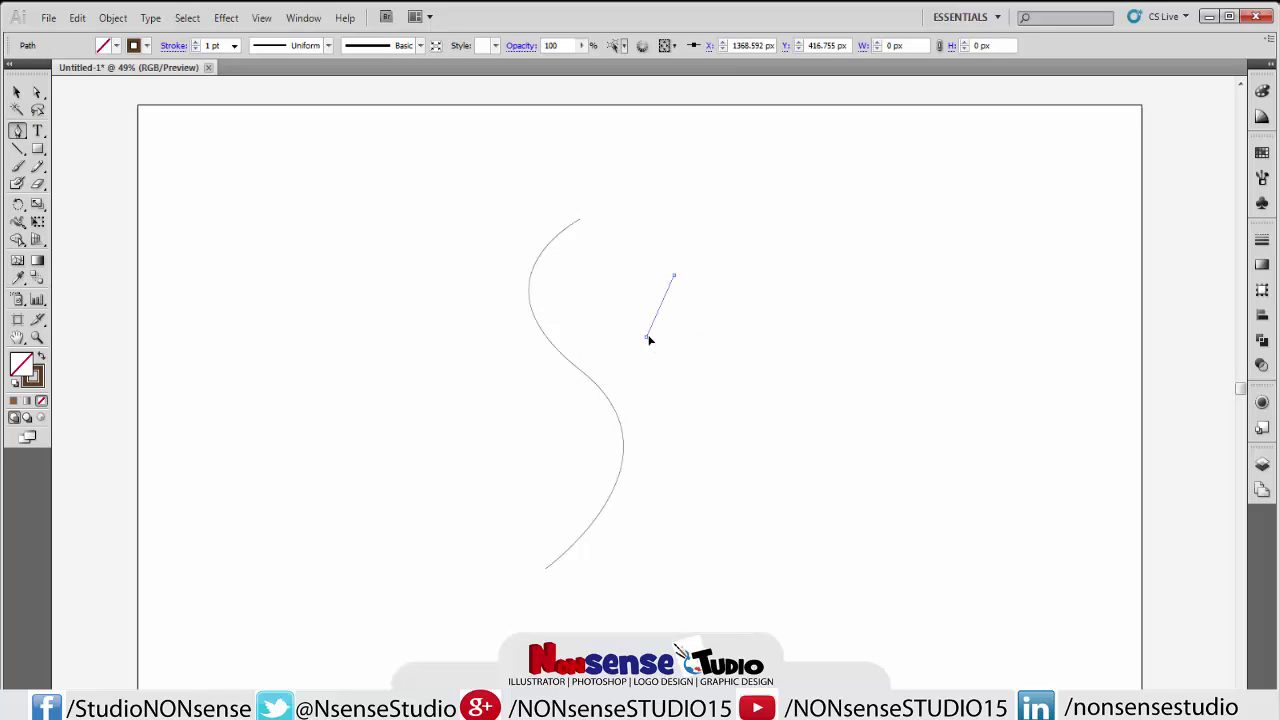
left_click_drag(649, 340, 757, 364)
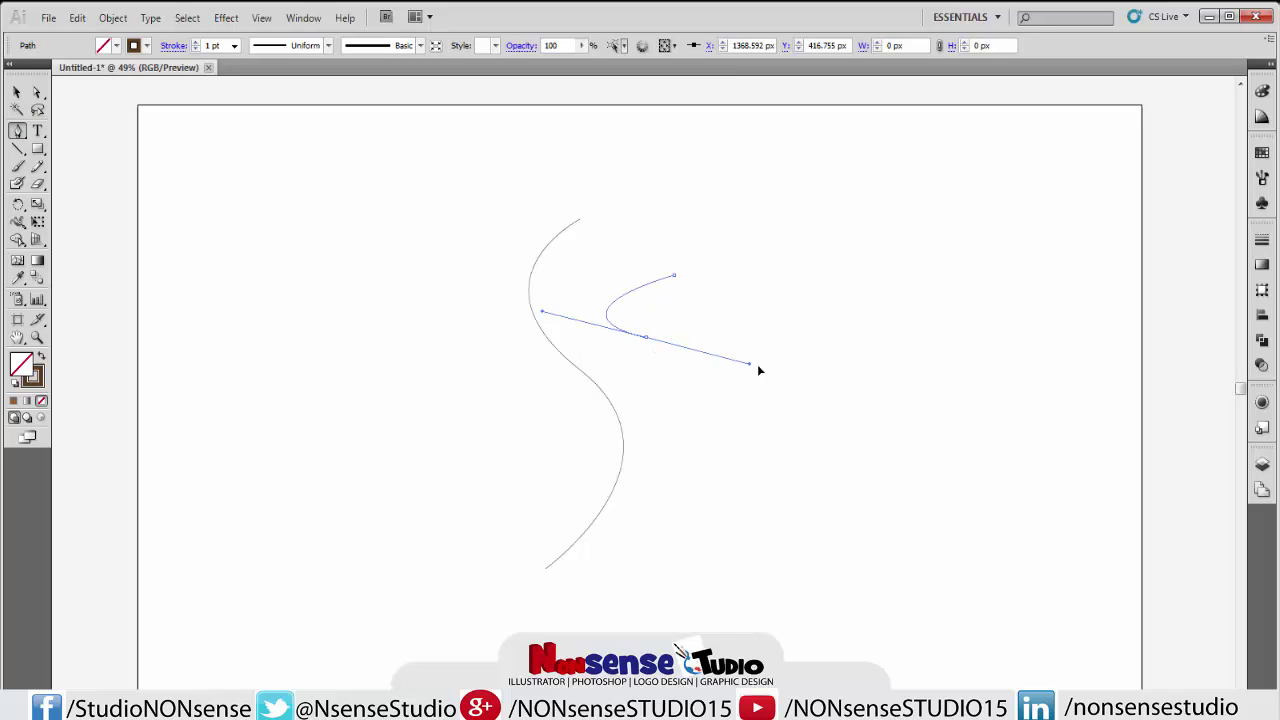
left_click(529, 412)
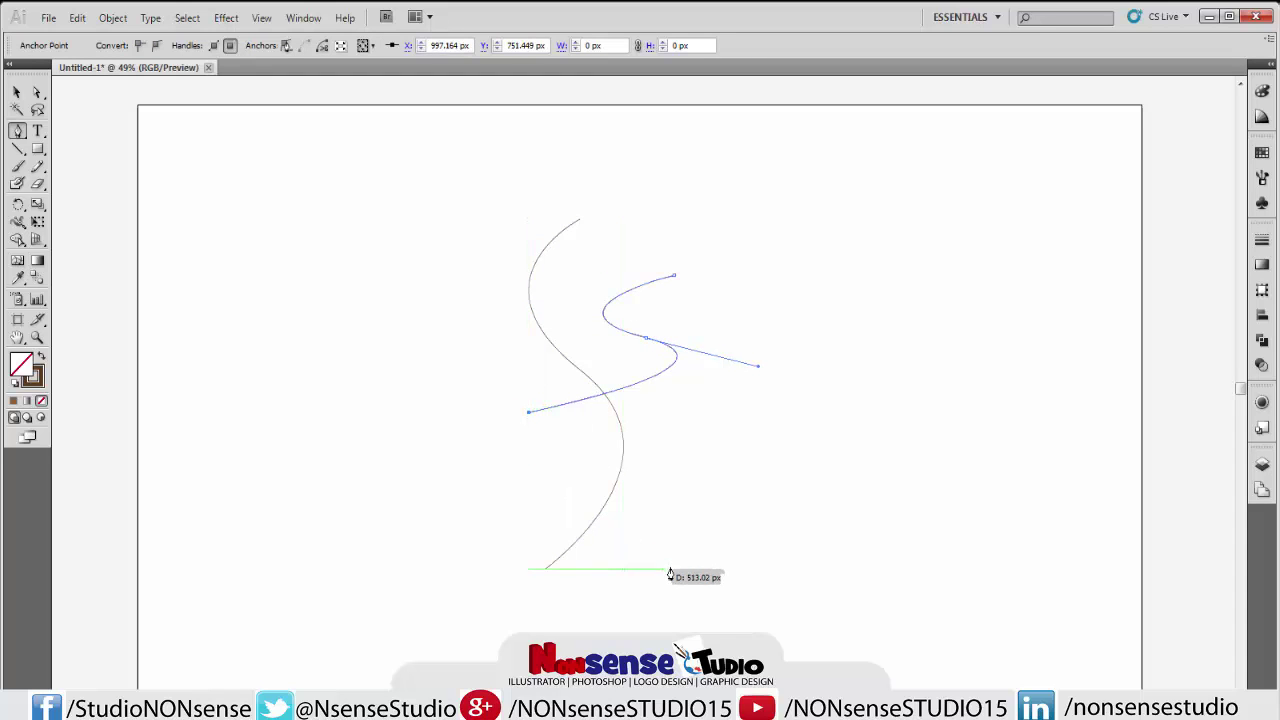
left_click_drag(670, 570, 970, 665)
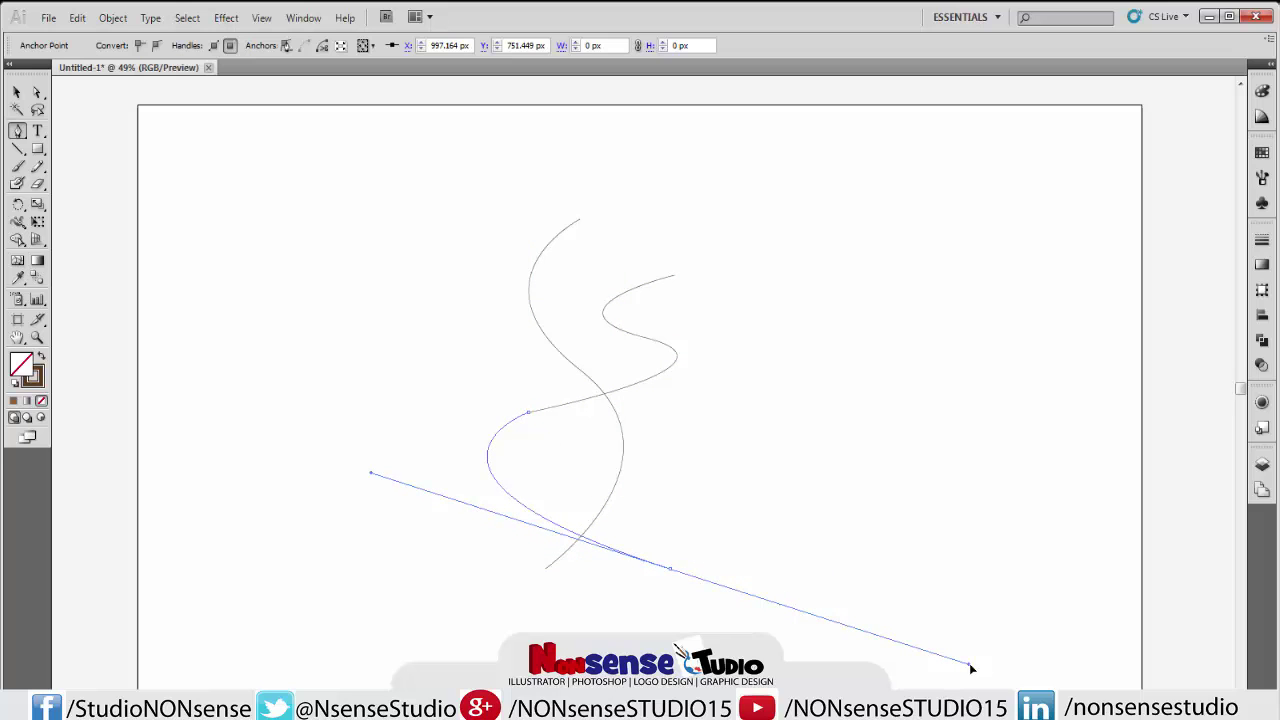
left_click_drag(980, 668, 980, 690)
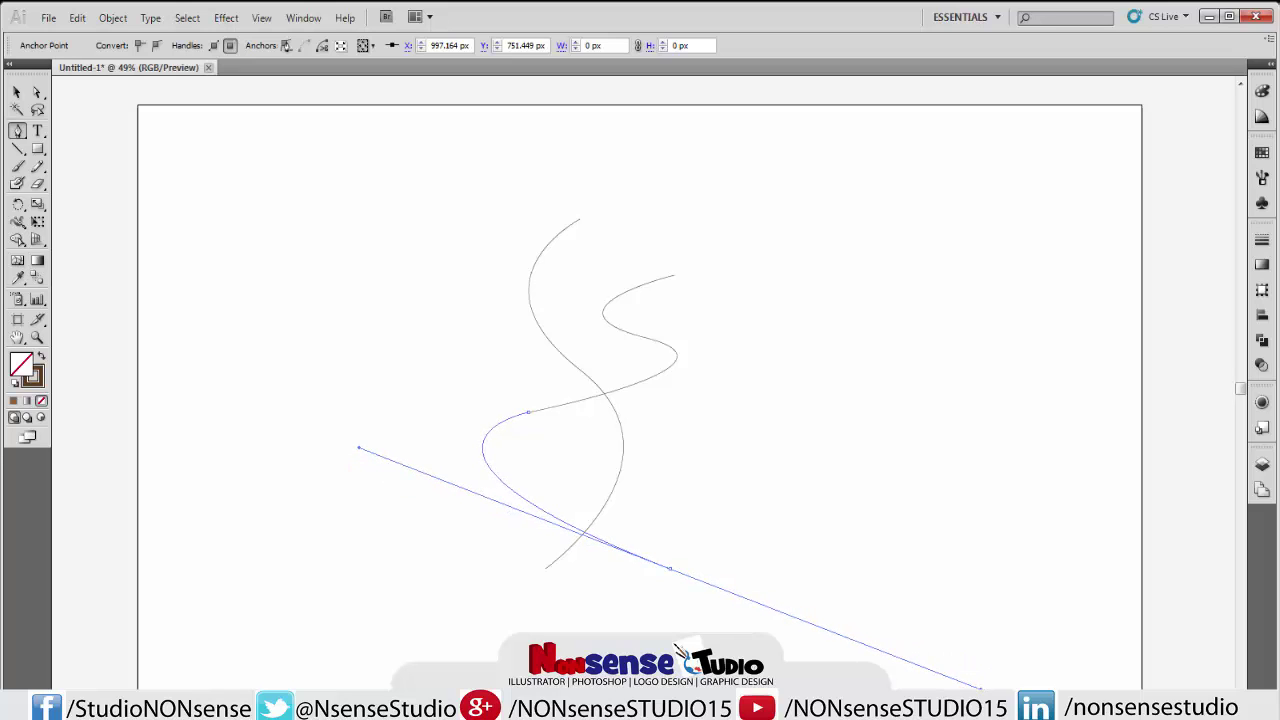
left_click(17, 92)
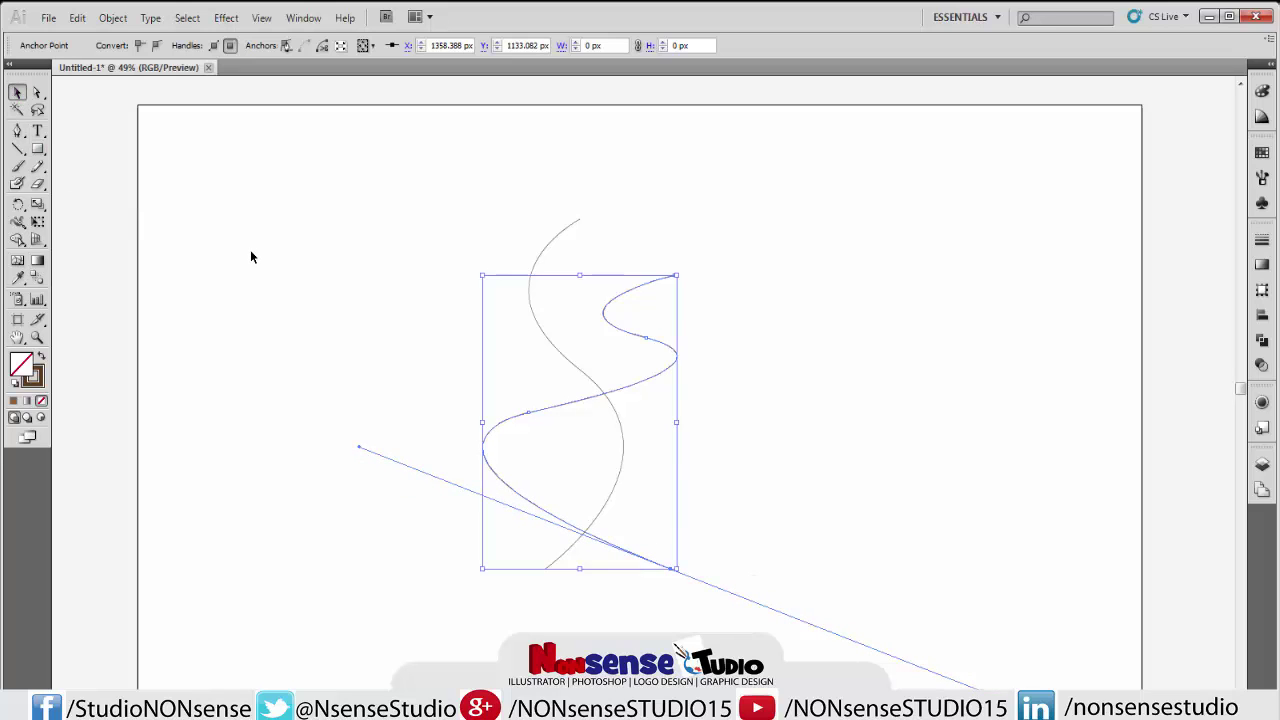
left_click(251, 256)
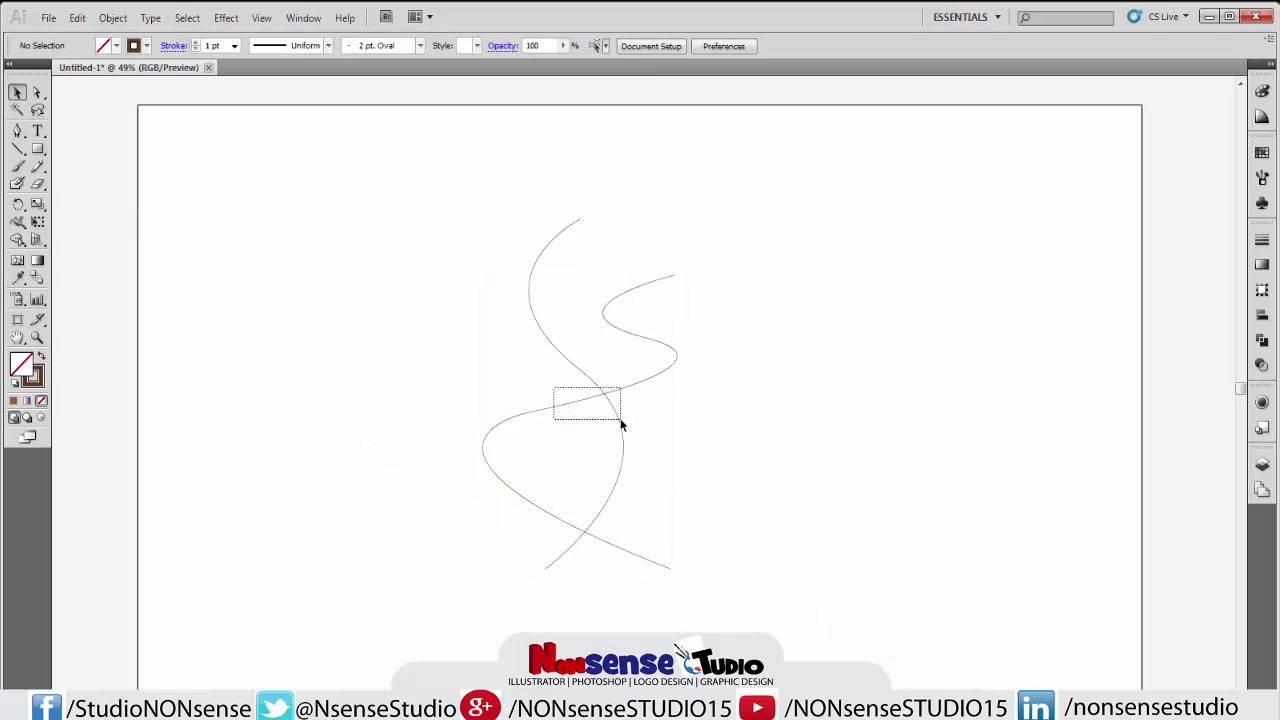
Give both curves a 20 pt stroke with Width Profile 1 tapering both ends.
left_click_drag(620, 420, 617, 424)
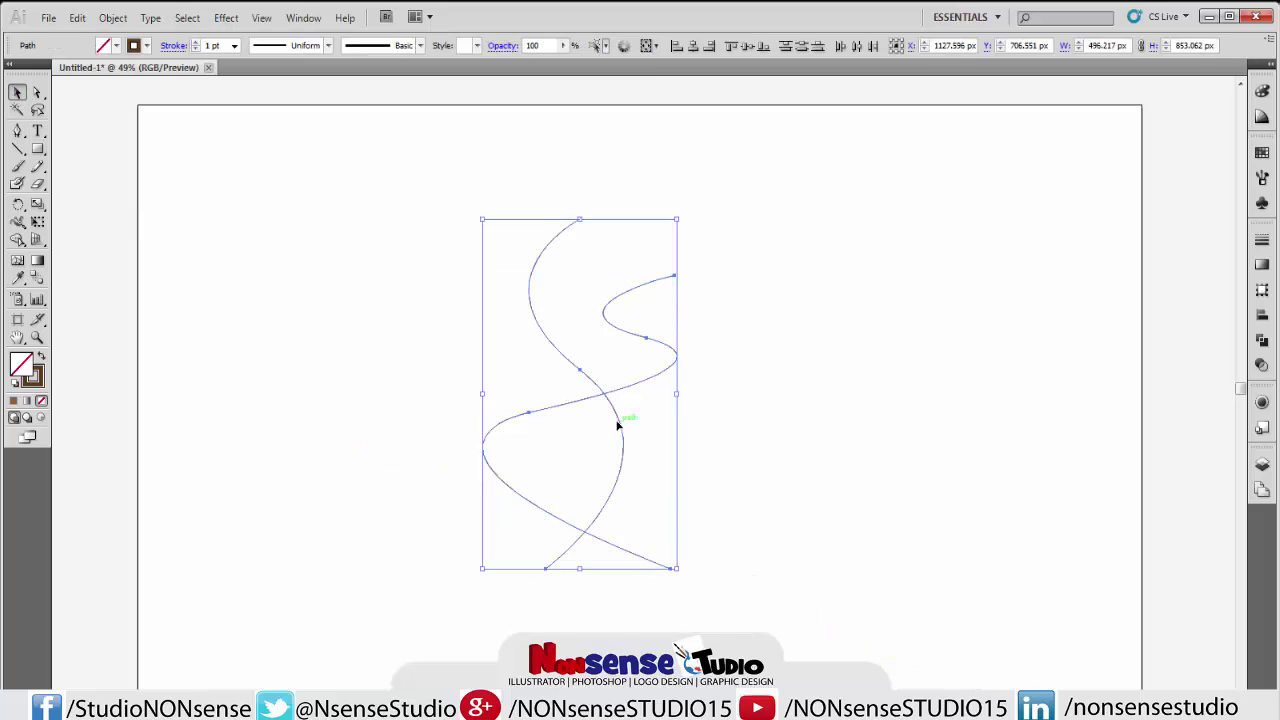
left_click(234, 45)
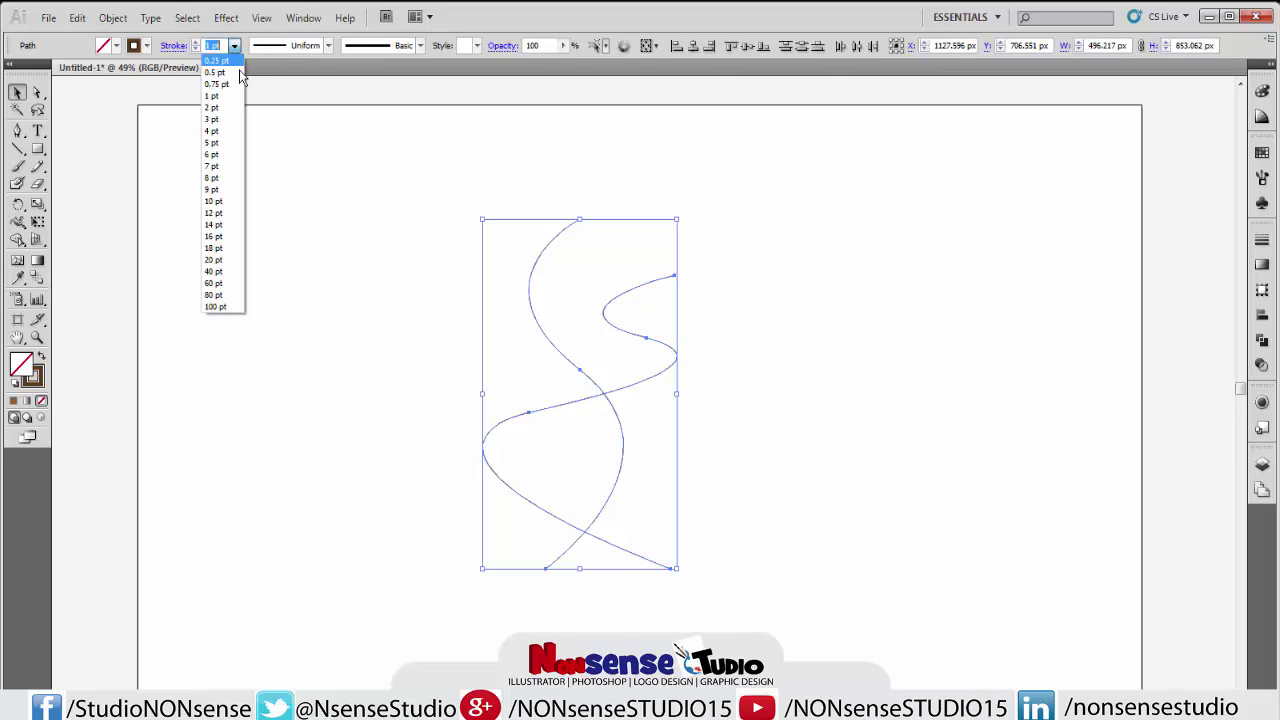
left_click(225, 259)
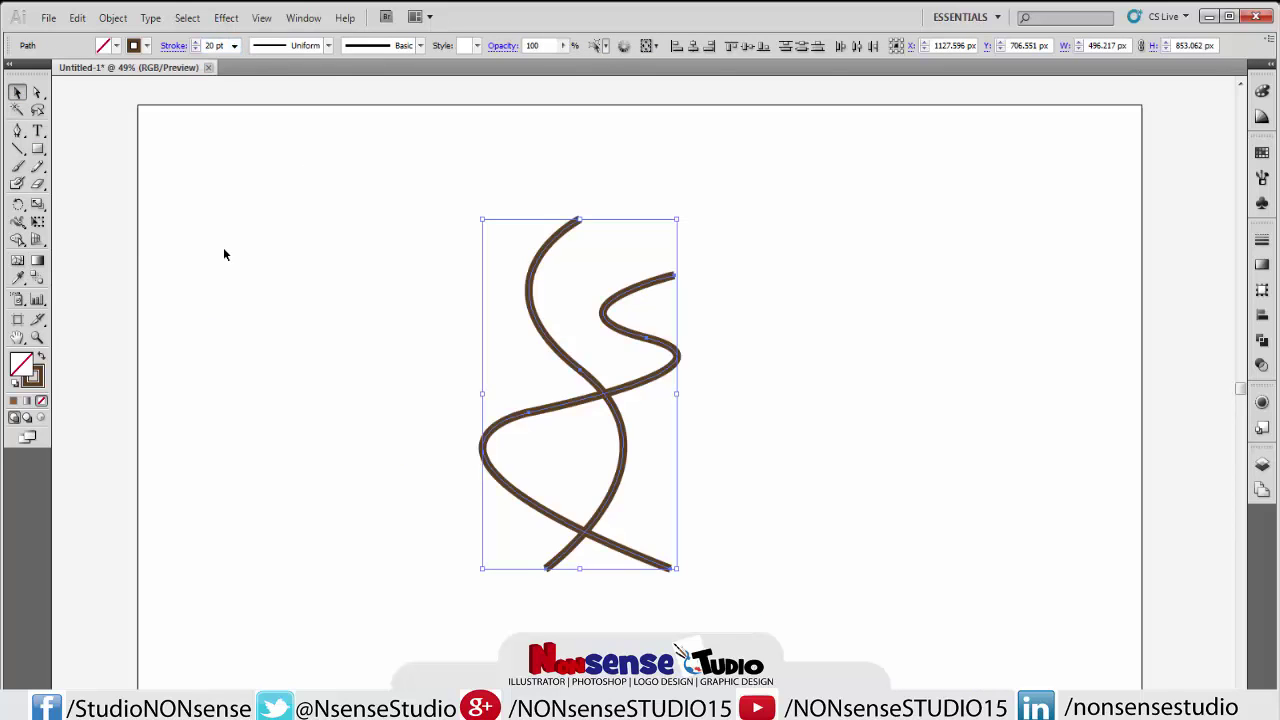
left_click(305, 47)
left_click(292, 108)
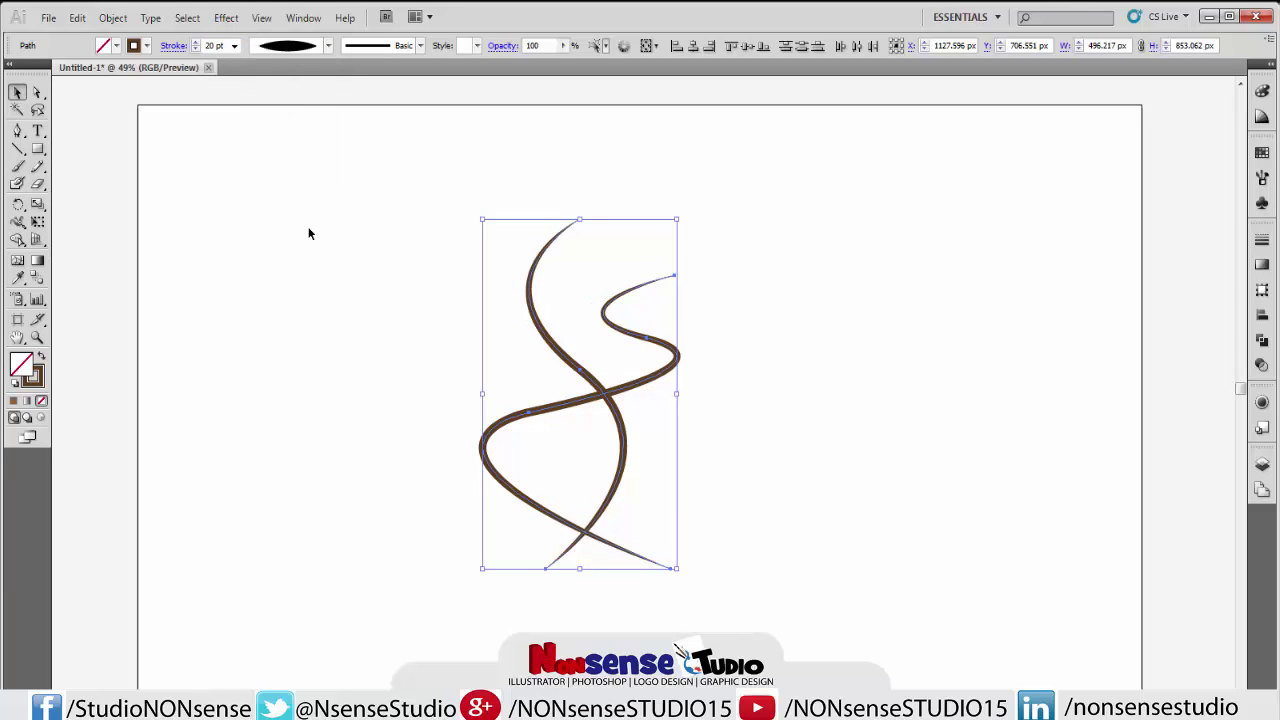
left_click(309, 233)
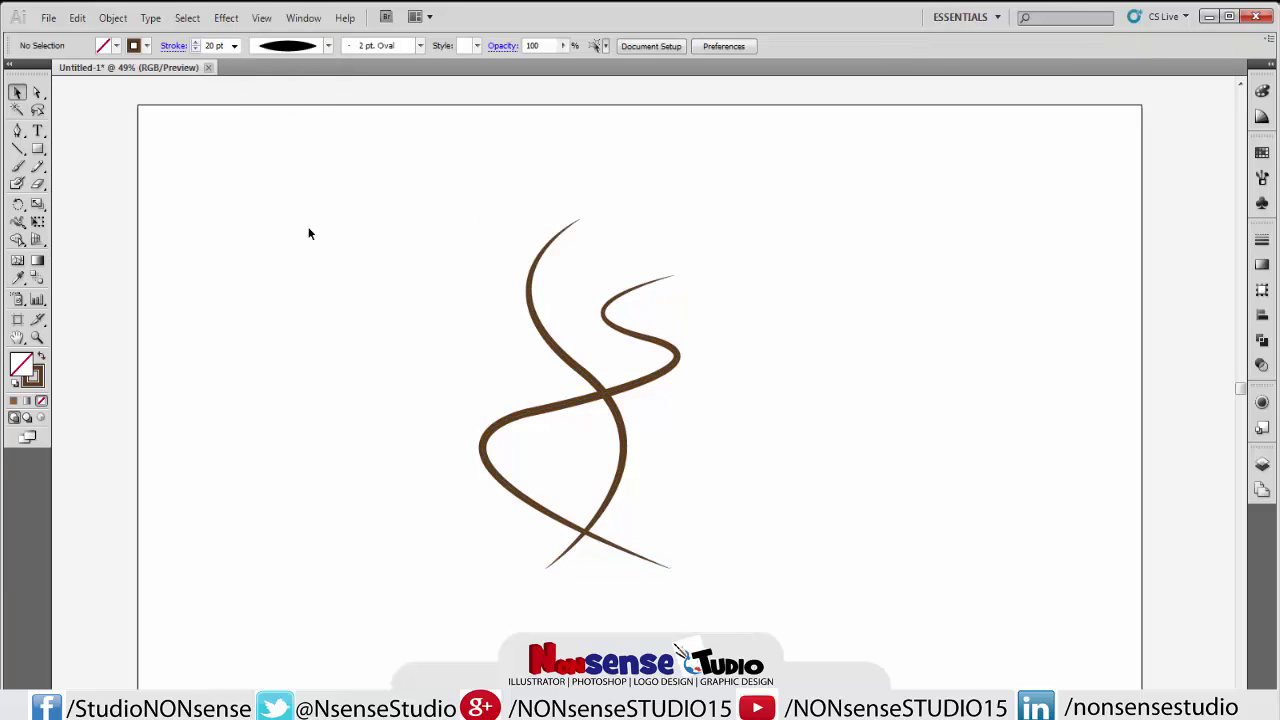
Make CMYK Red the stroke colour for new paths.
left_click(147, 46)
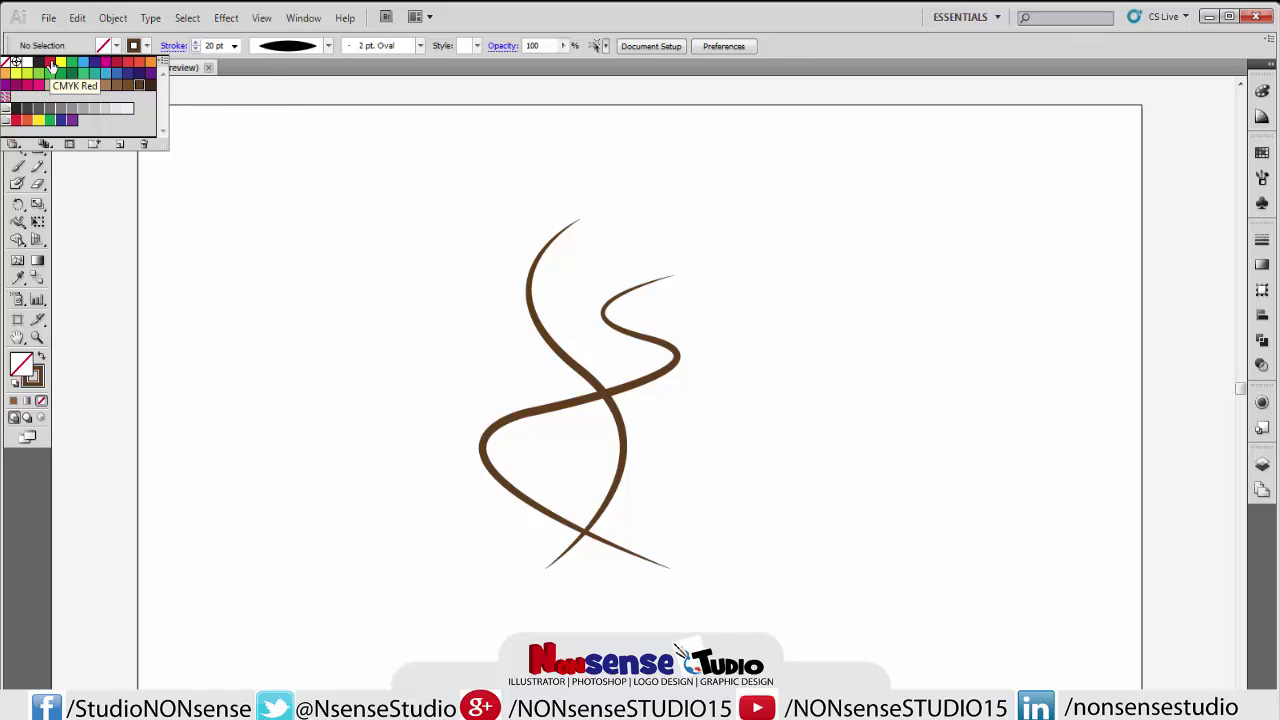
left_click(50, 66)
left_click(200, 214)
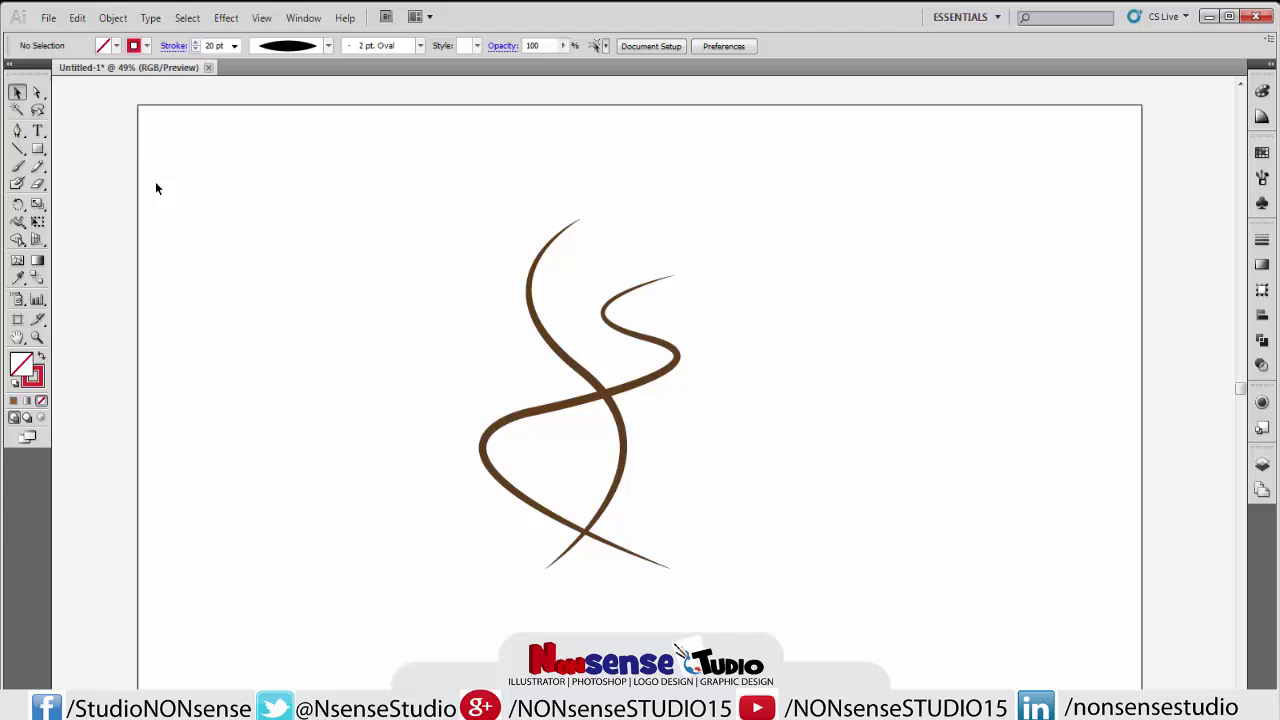
left_click(18, 132)
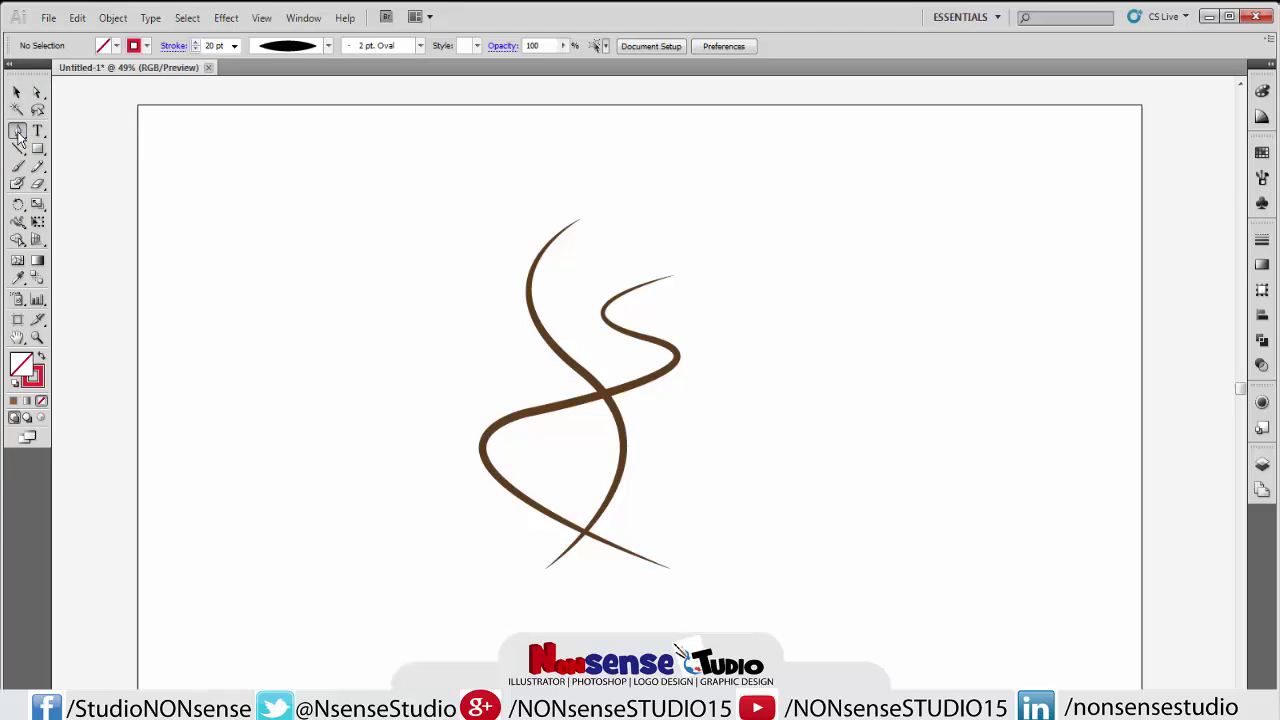
Draw a red wave from the top of the brown stroke, curving left then back right, and select it.
left_click(561, 219)
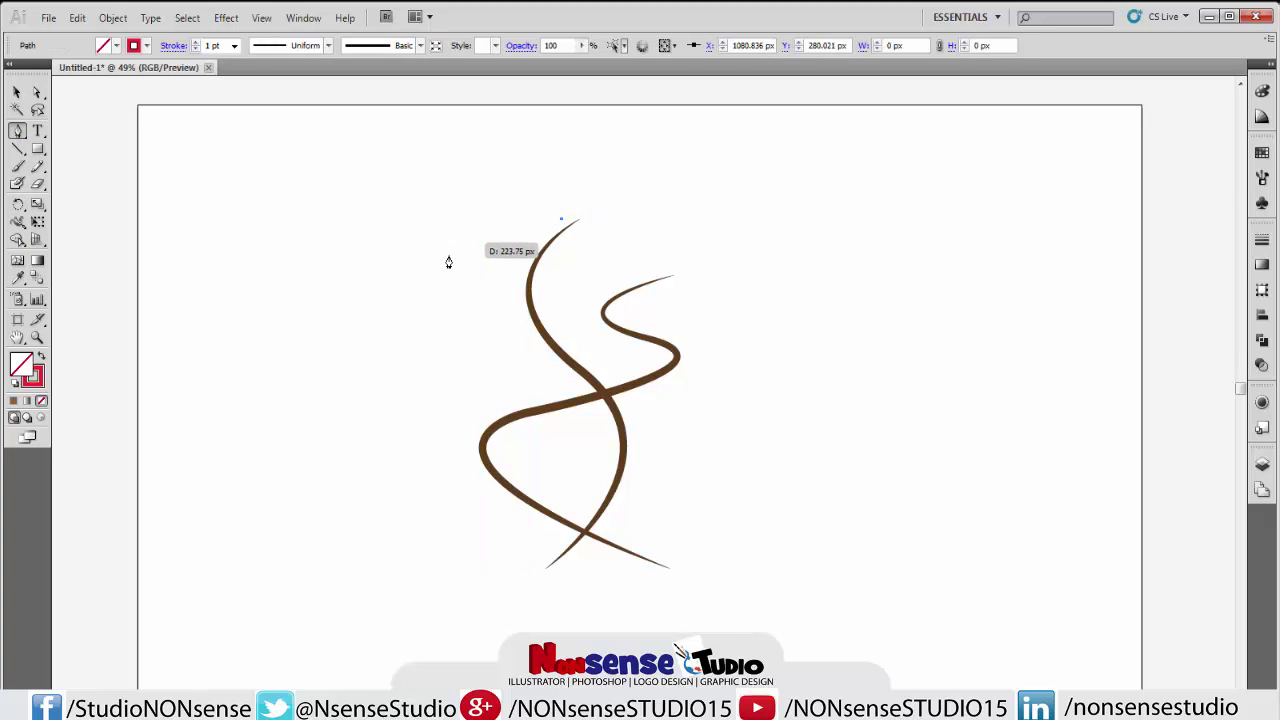
left_click_drag(444, 256, 527, 291)
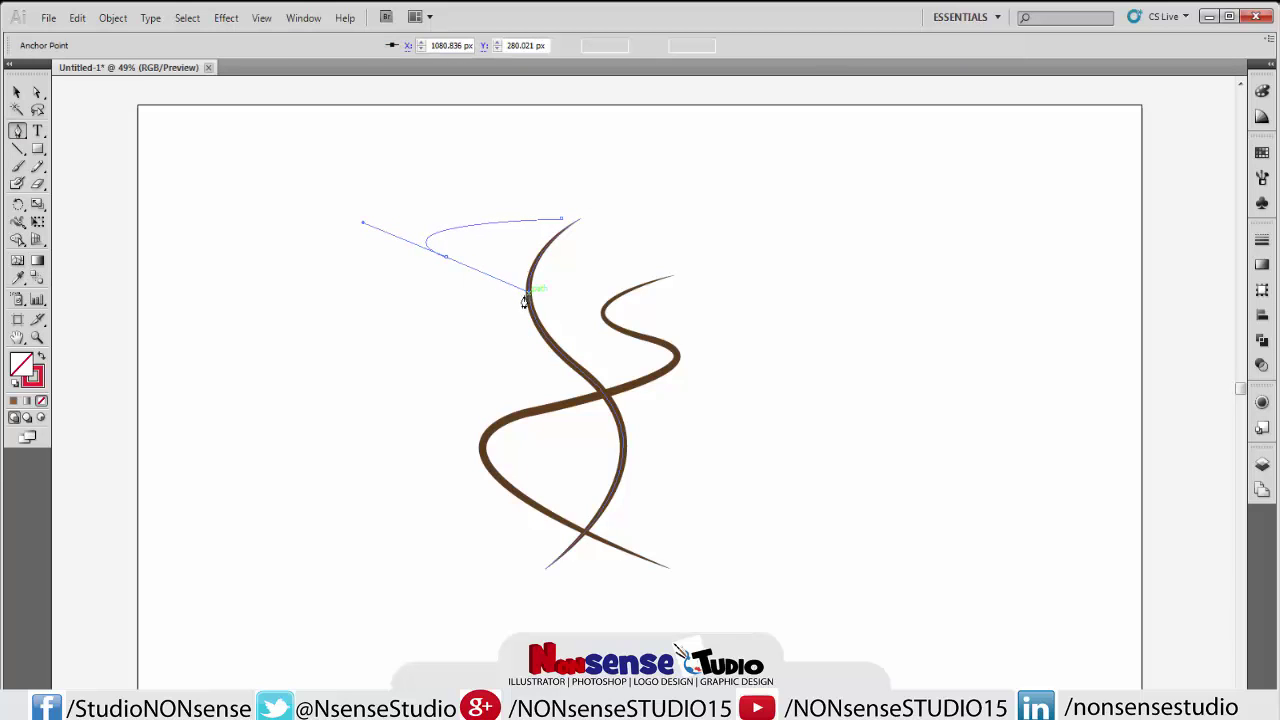
left_click(380, 305)
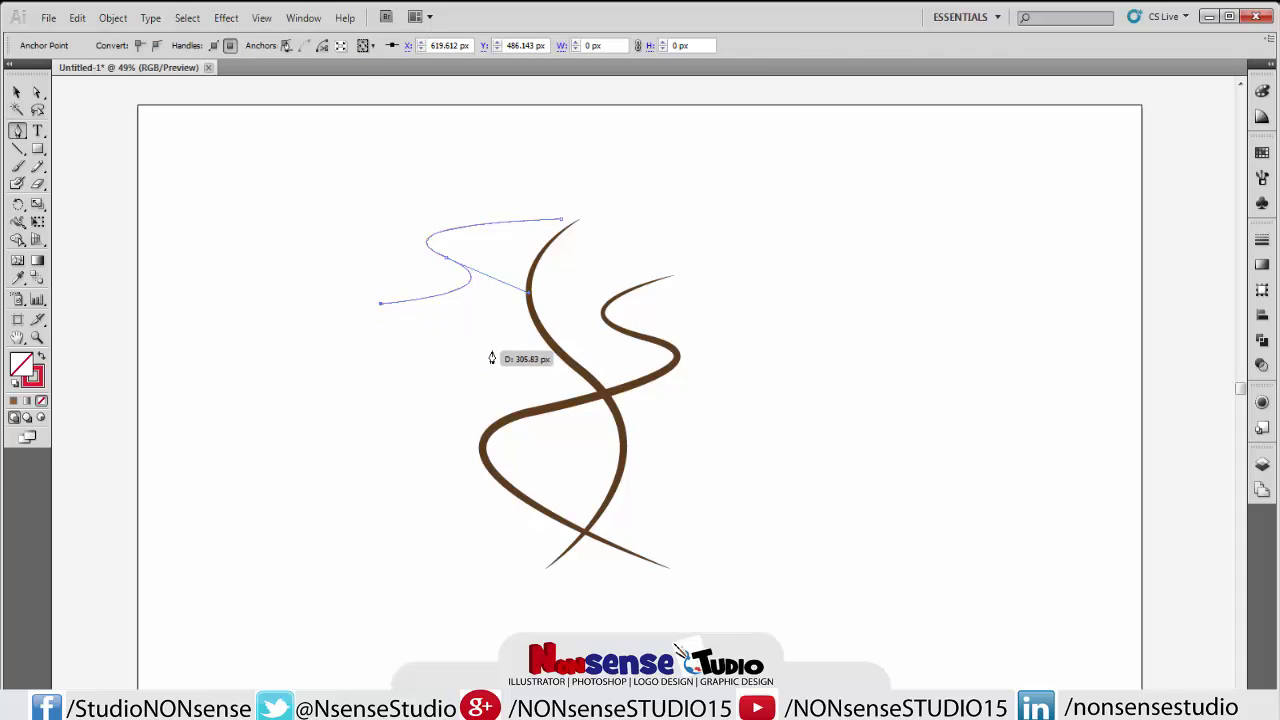
left_click_drag(491, 346, 697, 369)
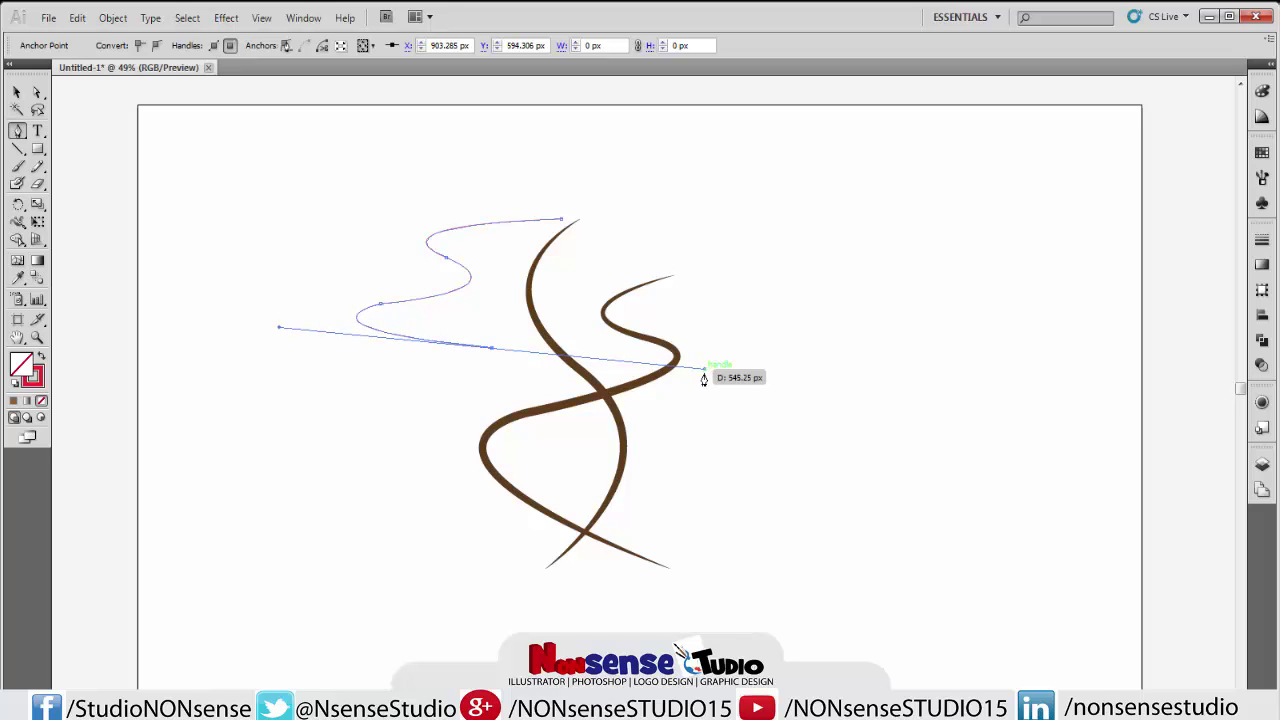
left_click(18, 93)
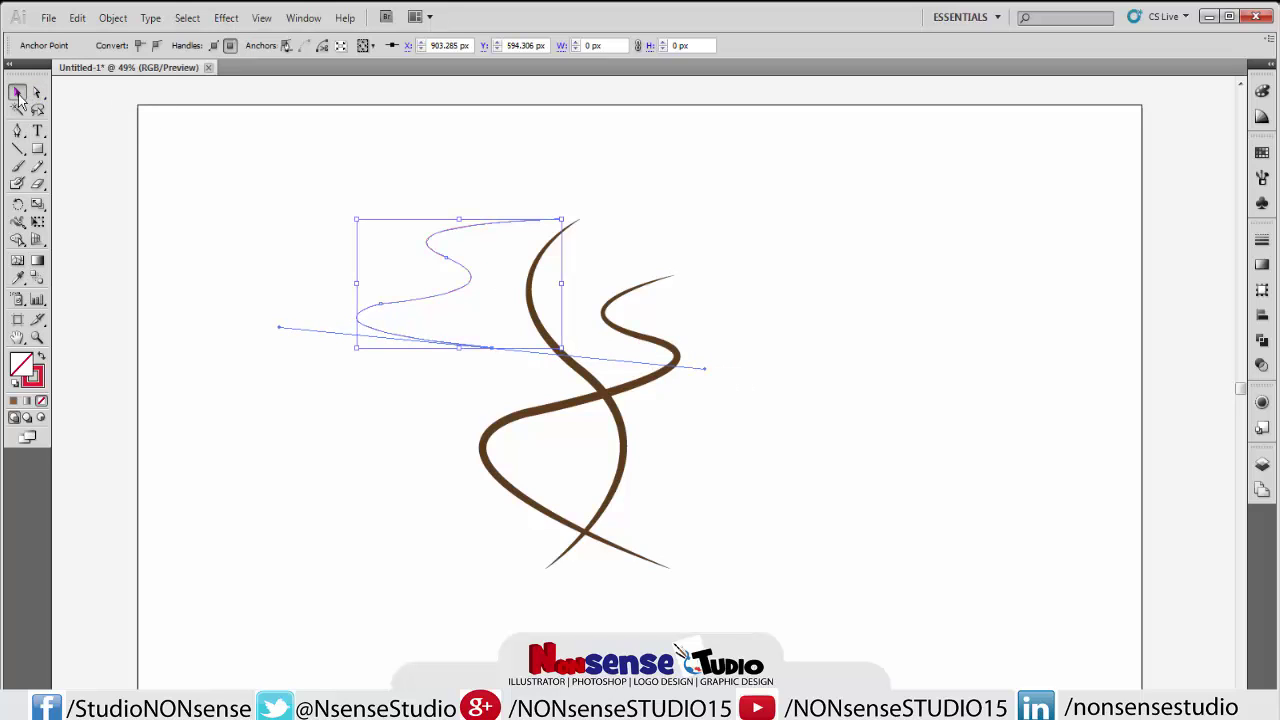
left_click(374, 262)
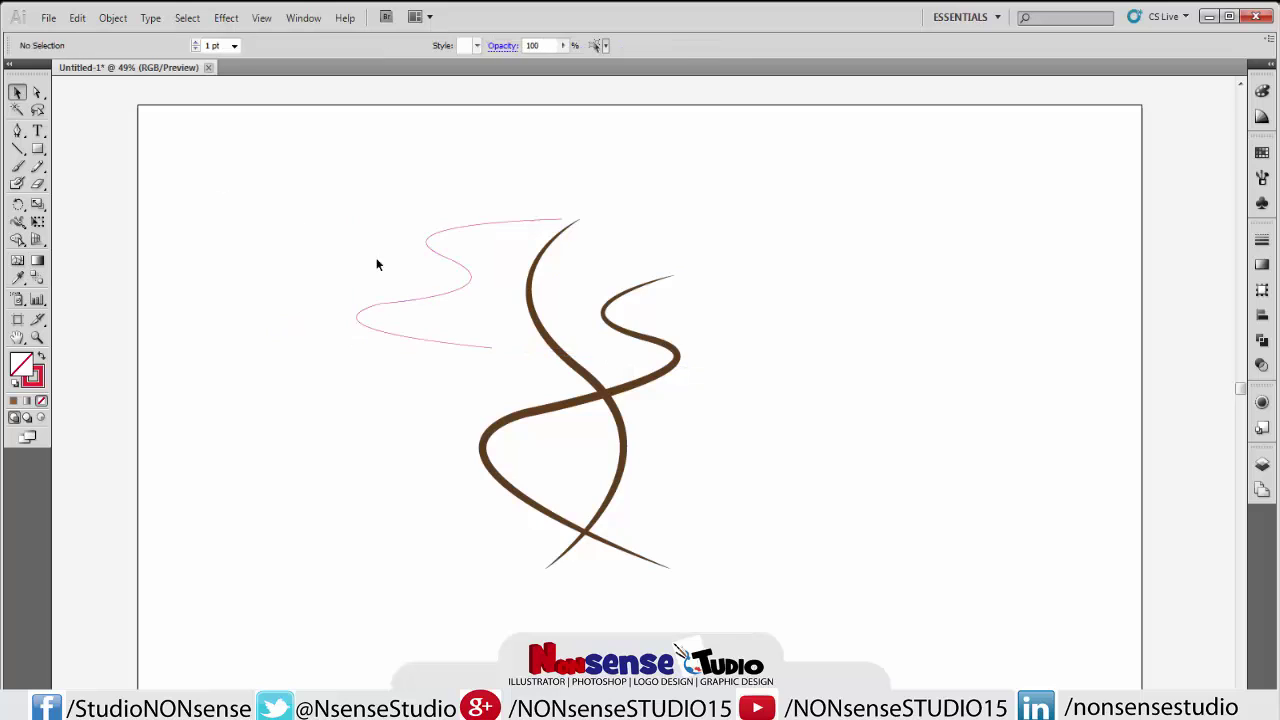
left_click(428, 297)
Set the red wavy path to a 20 pt stroke with Width Profile 1.
left_click(236, 48)
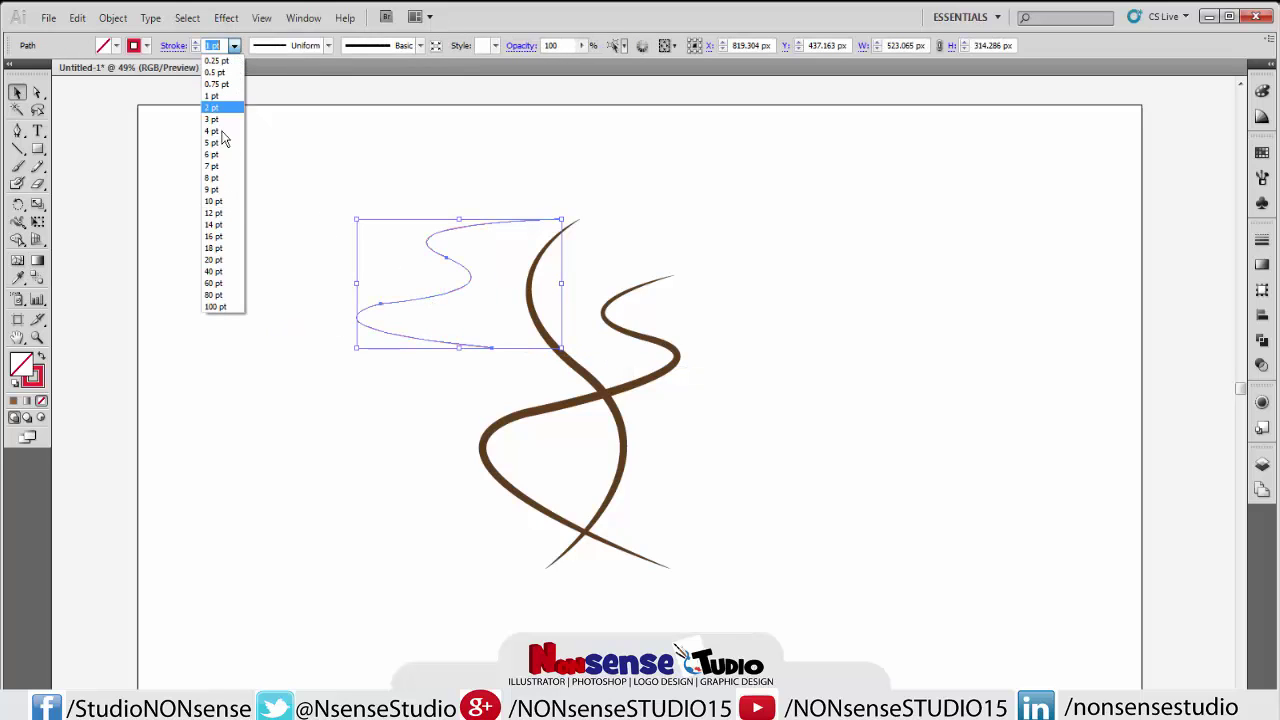
left_click(219, 260)
left_click(303, 46)
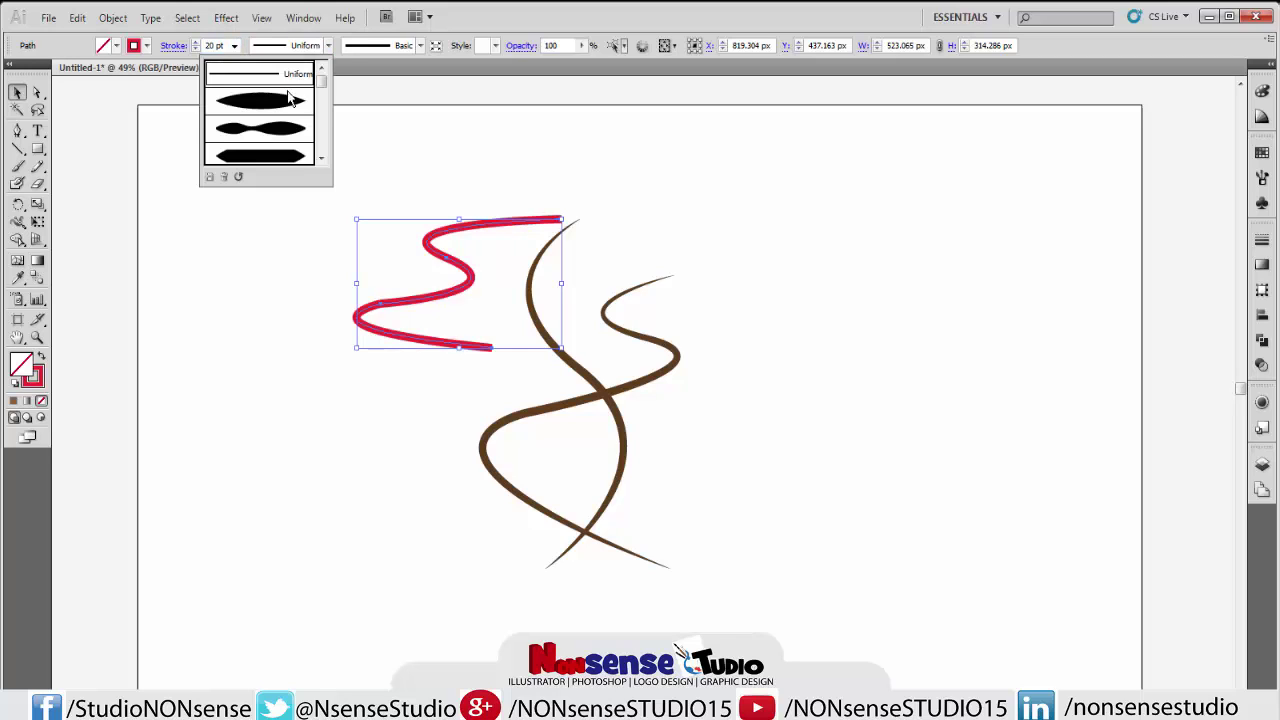
left_click(290, 104)
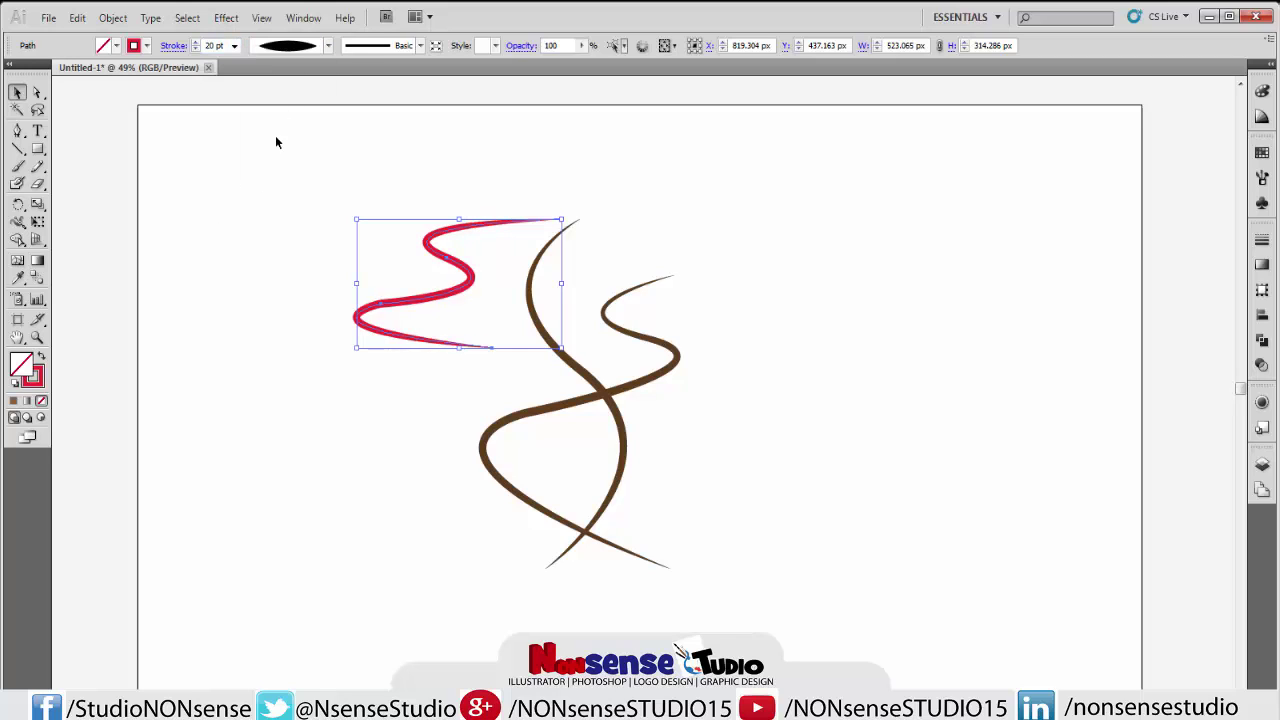
left_click(249, 241)
left_click(147, 46)
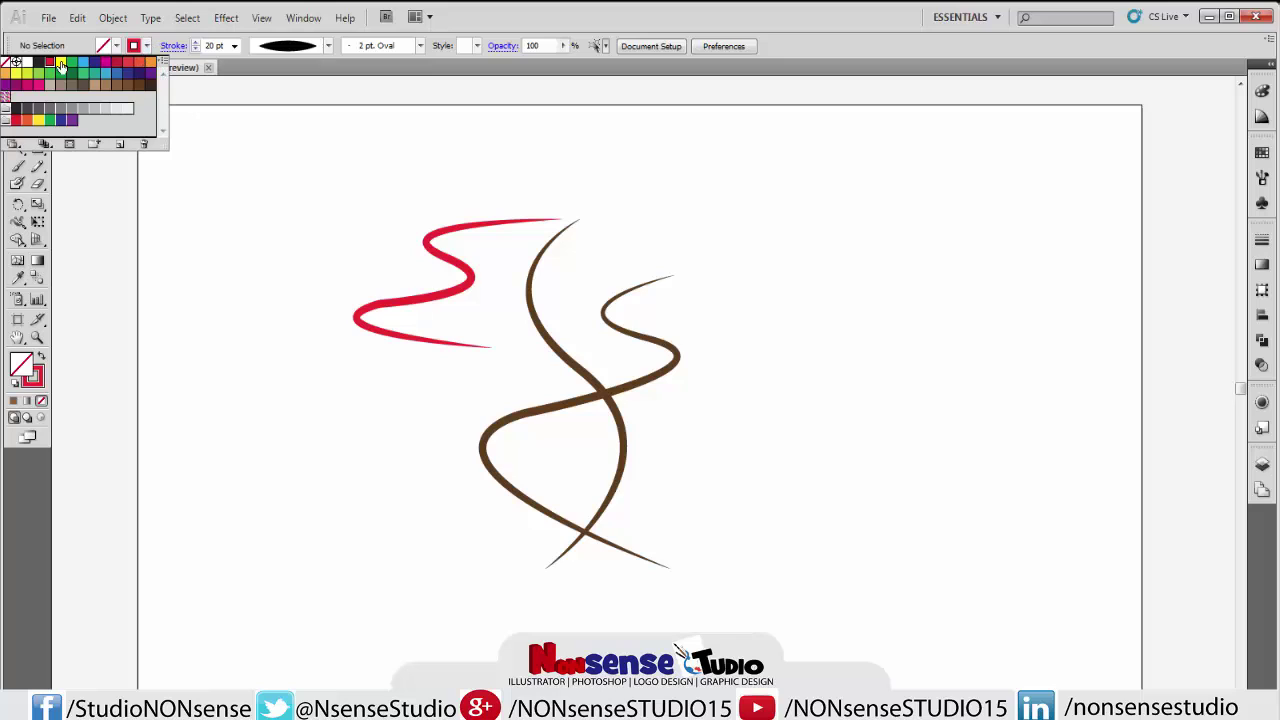
With stroke None and dark brown fill, draw a small circle using the Ellipse Tool.
left_click(5, 62)
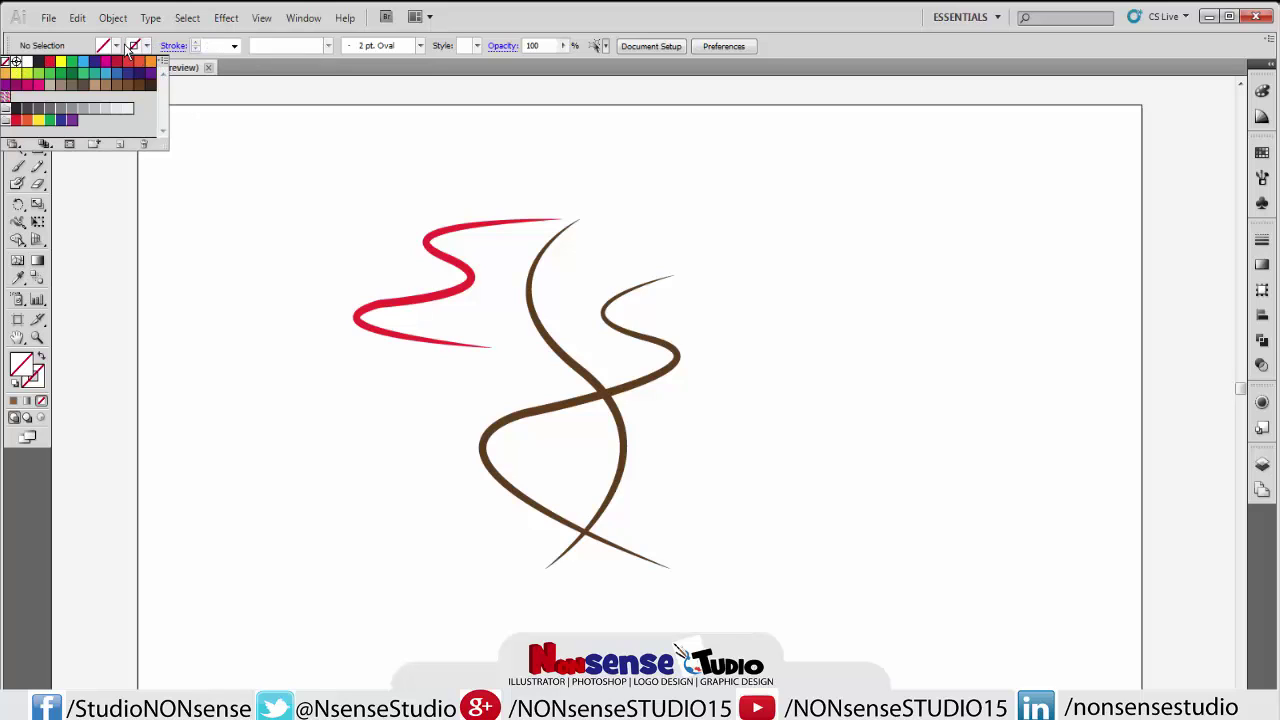
left_click(116, 46)
left_click(116, 46)
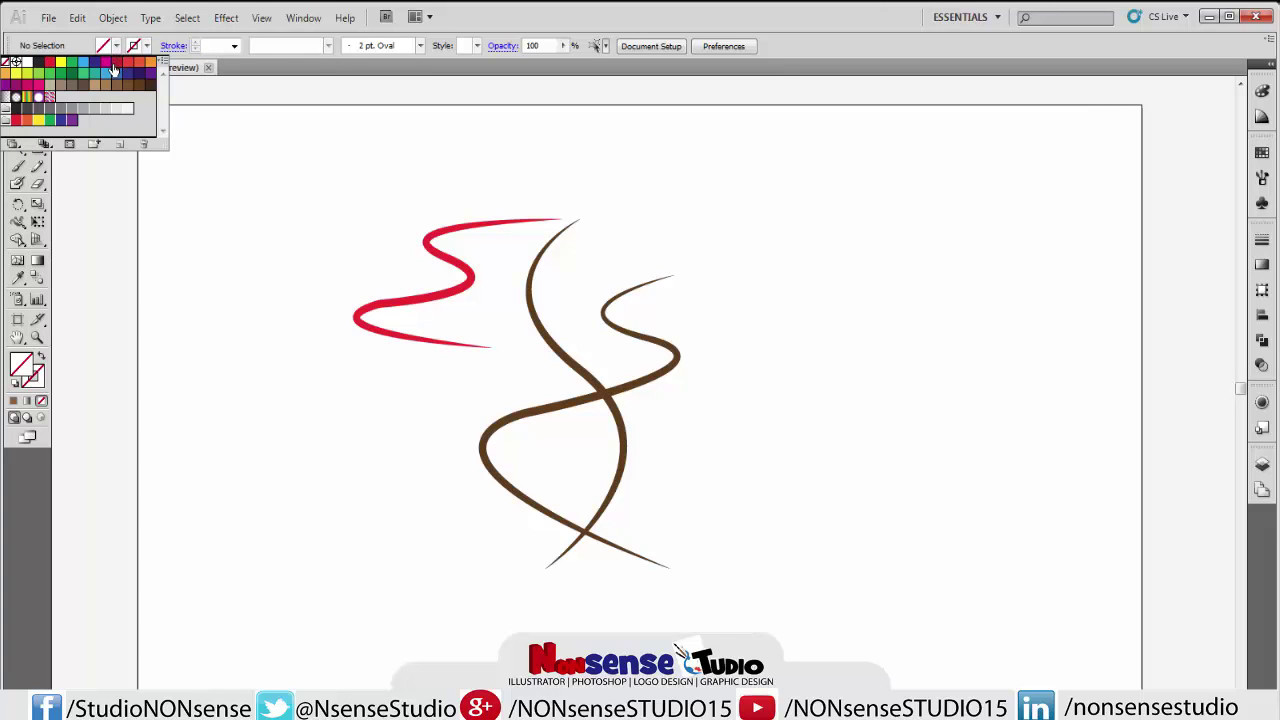
left_click(139, 86)
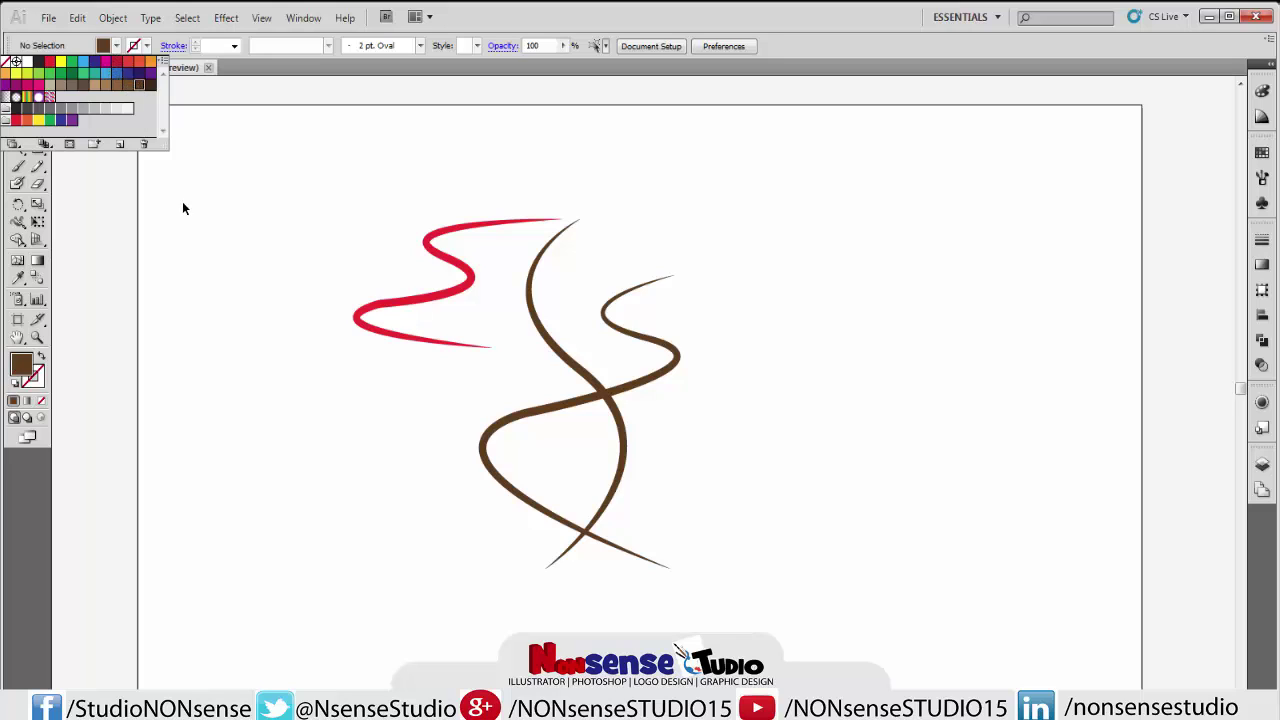
left_click(183, 208)
left_click(38, 150)
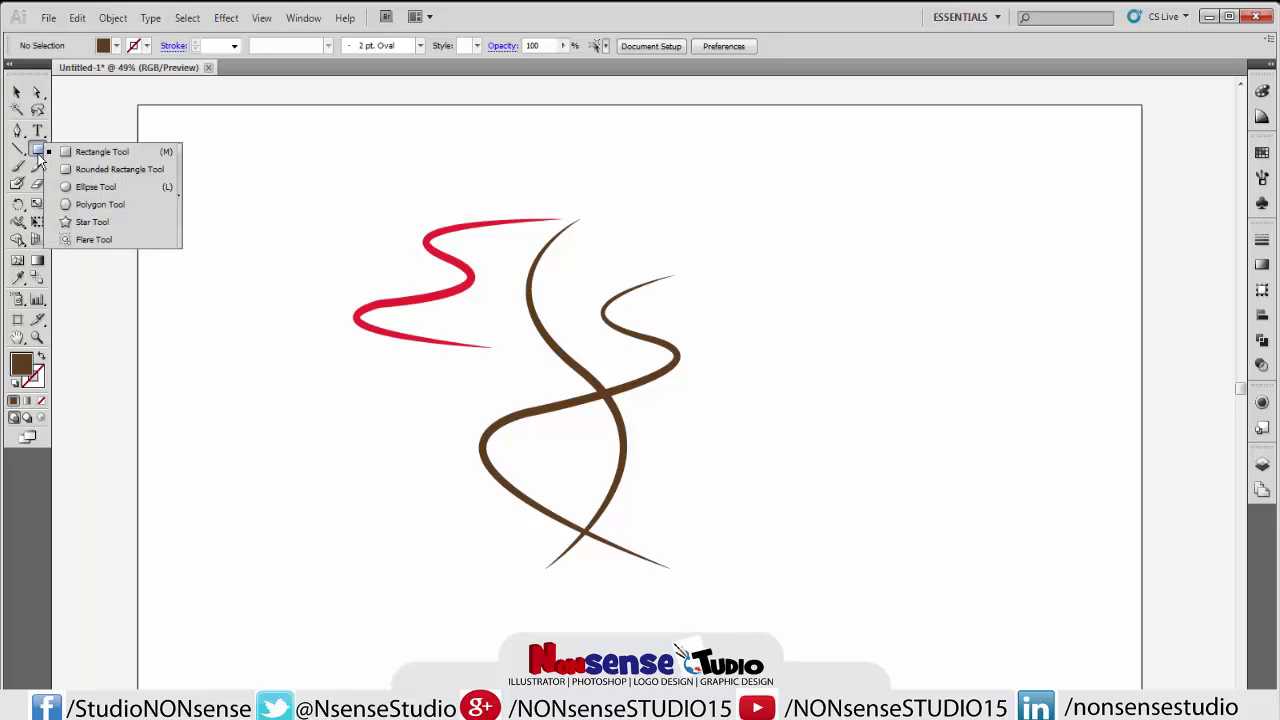
left_click(95, 186)
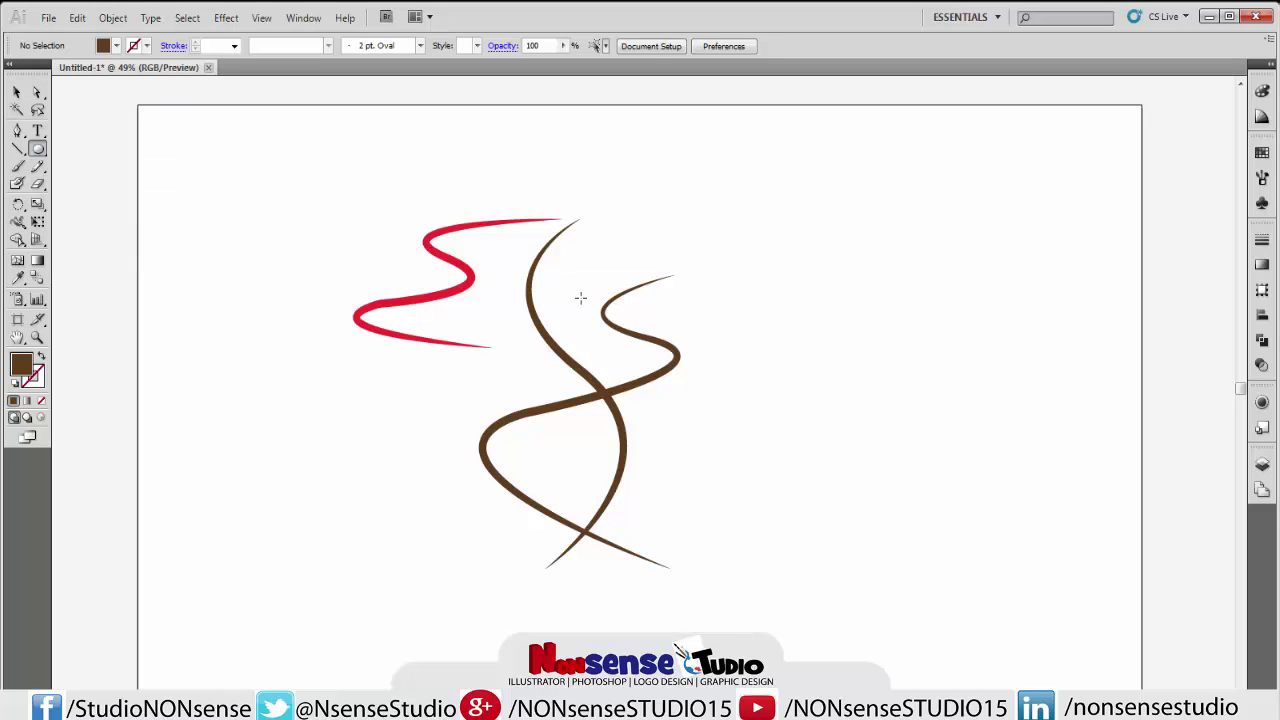
left_click_drag(570, 293, 581, 312)
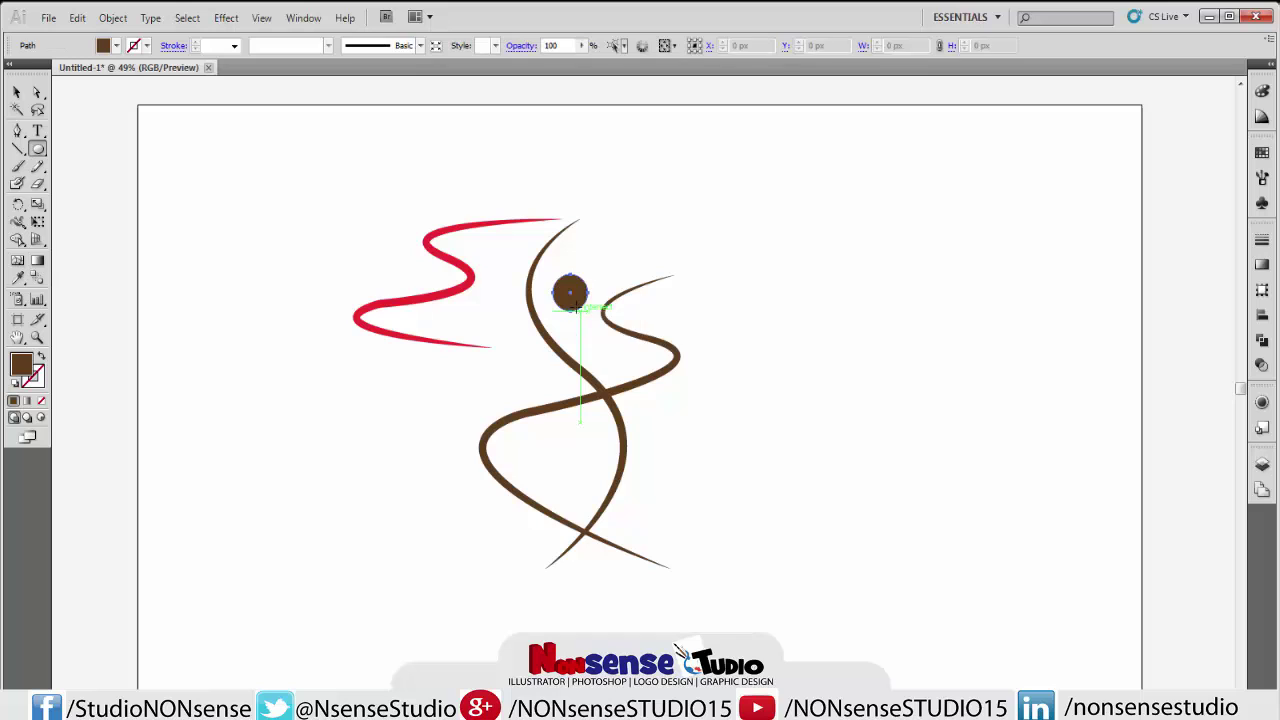
Paste a copy of the head circle in front and scale it down into an inner circle.
left_click(17, 93)
left_click(78, 18)
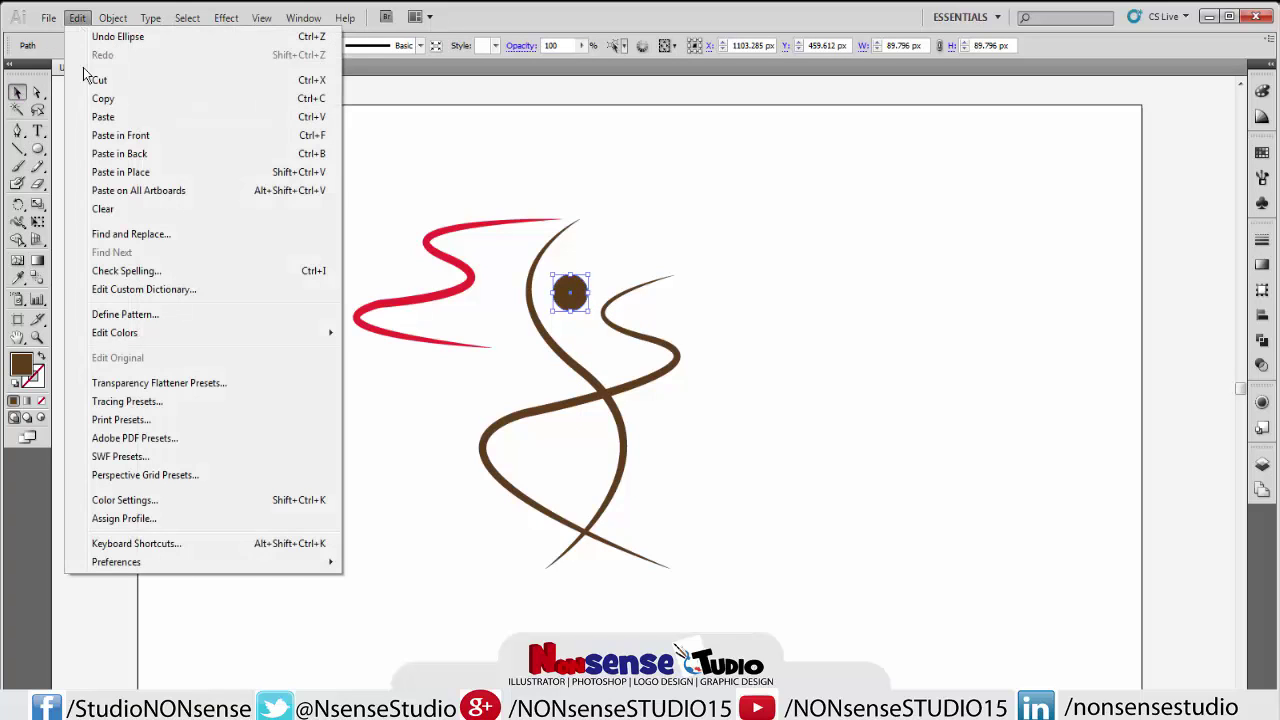
left_click(100, 94)
left_click(78, 18)
left_click(110, 135)
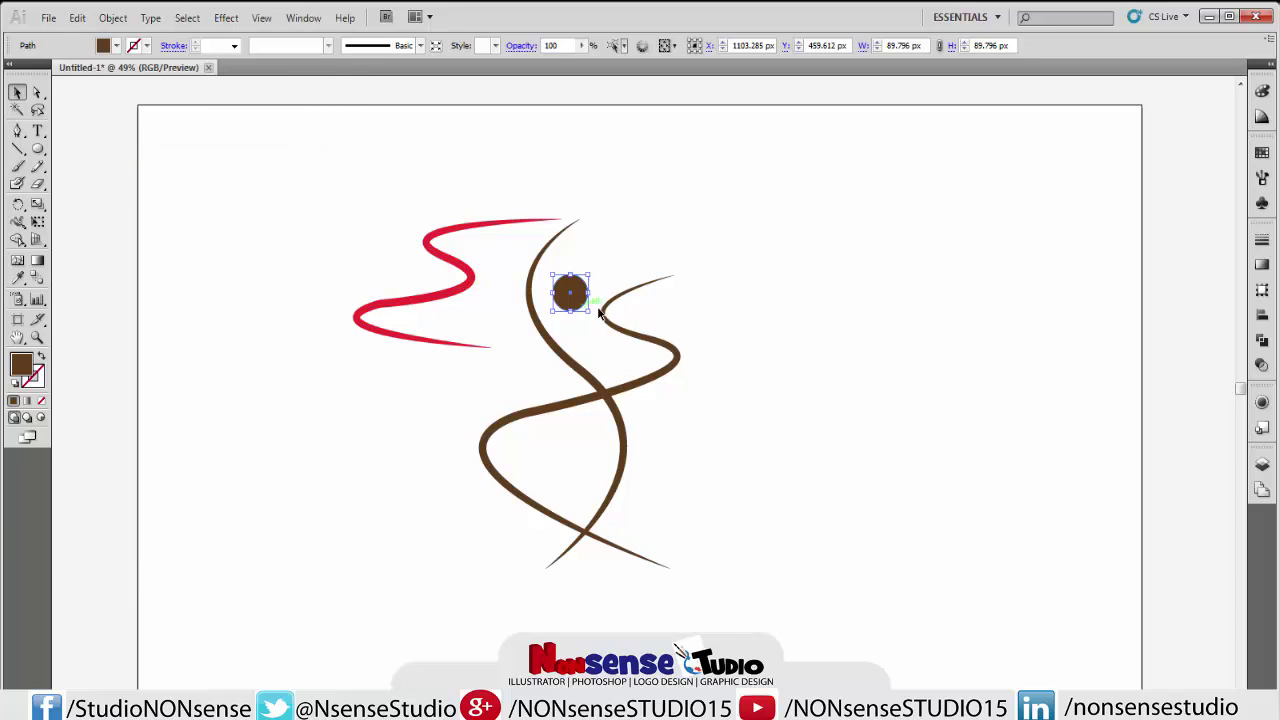
left_click_drag(589, 312, 590, 290)
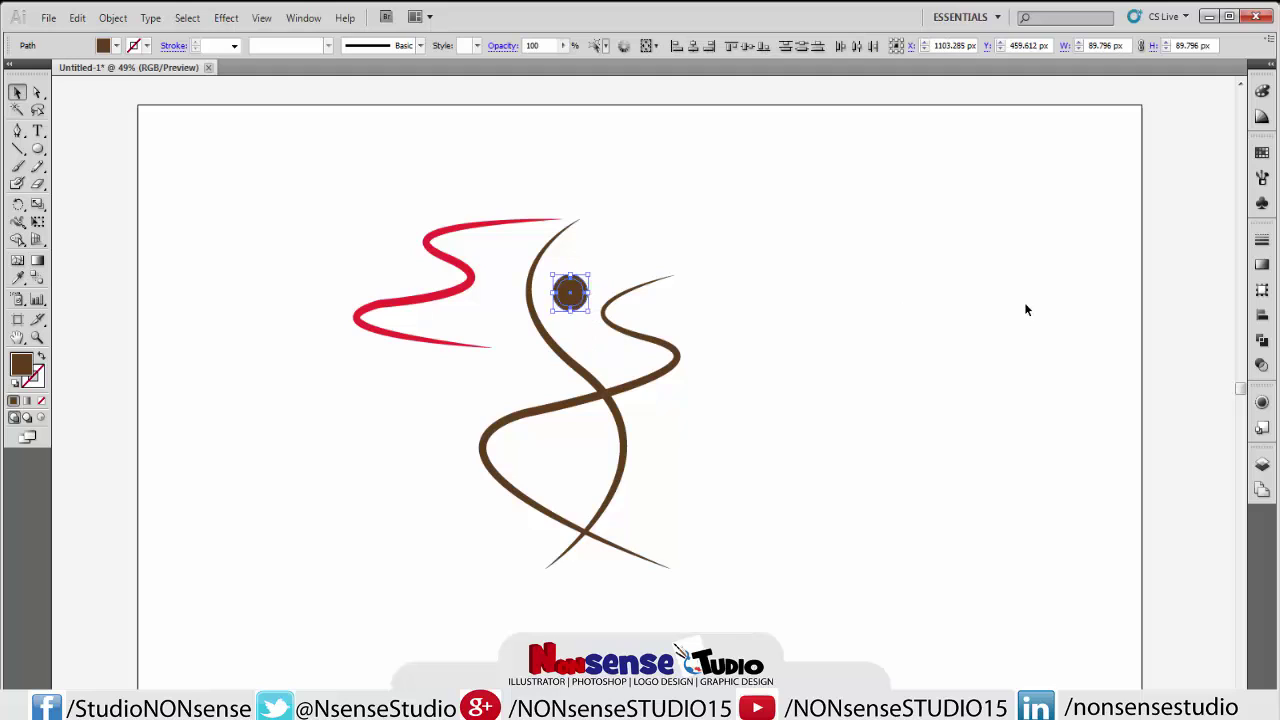
Apply Pathfinder Minus Front to cut the inner circle out, leaving a ring.
left_click(1261, 341)
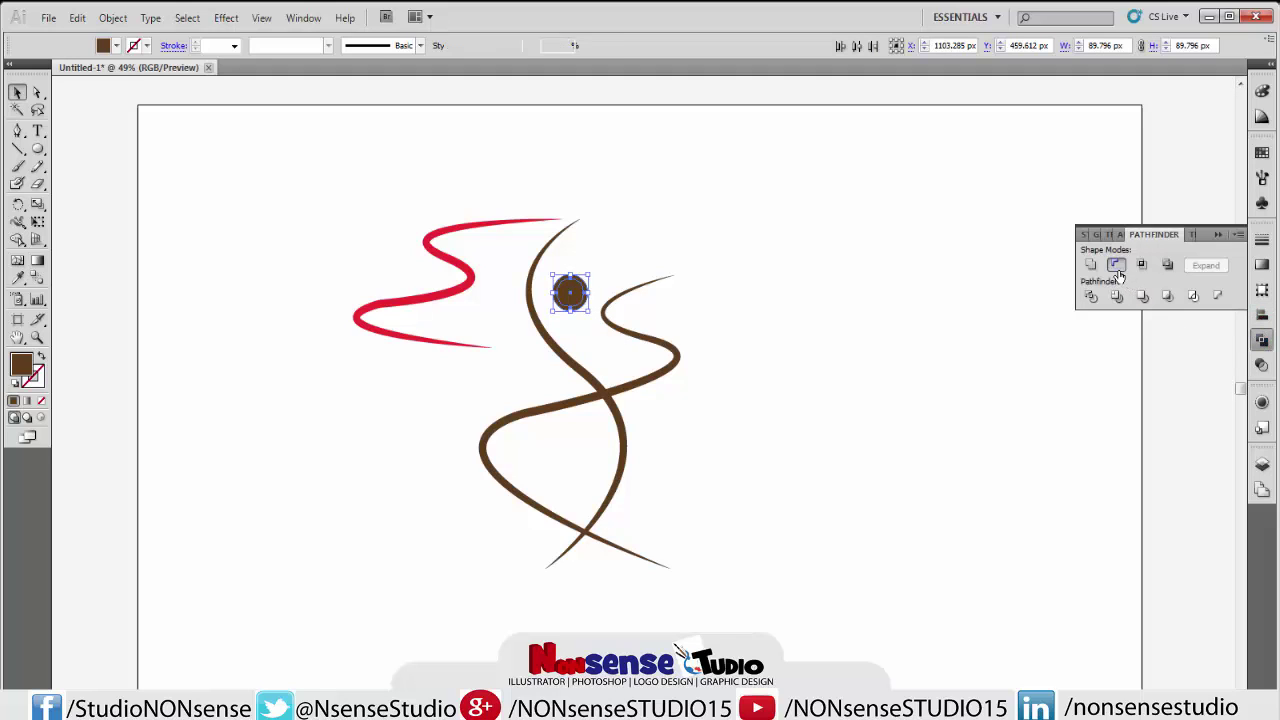
left_click(1117, 267)
left_click(1217, 235)
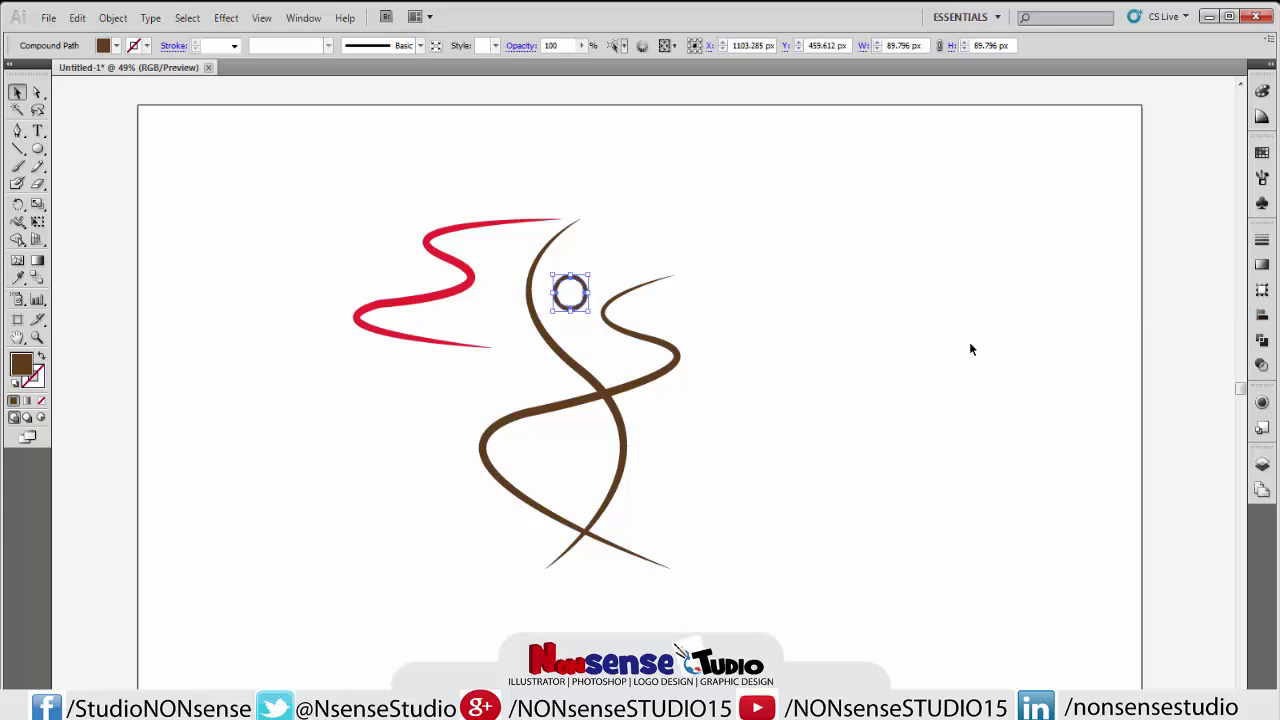
left_click(970, 349)
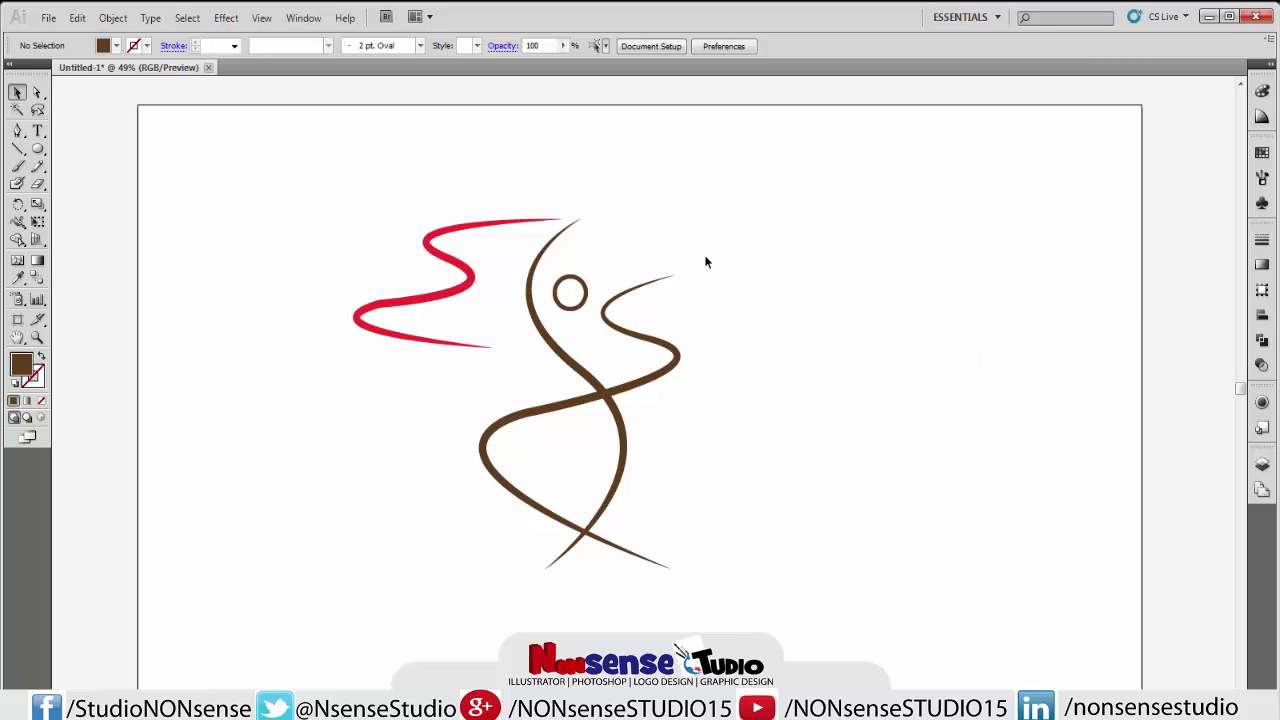
Select the two brown curves, the red wave and the ring, and group them.
left_click_drag(393, 190, 718, 446)
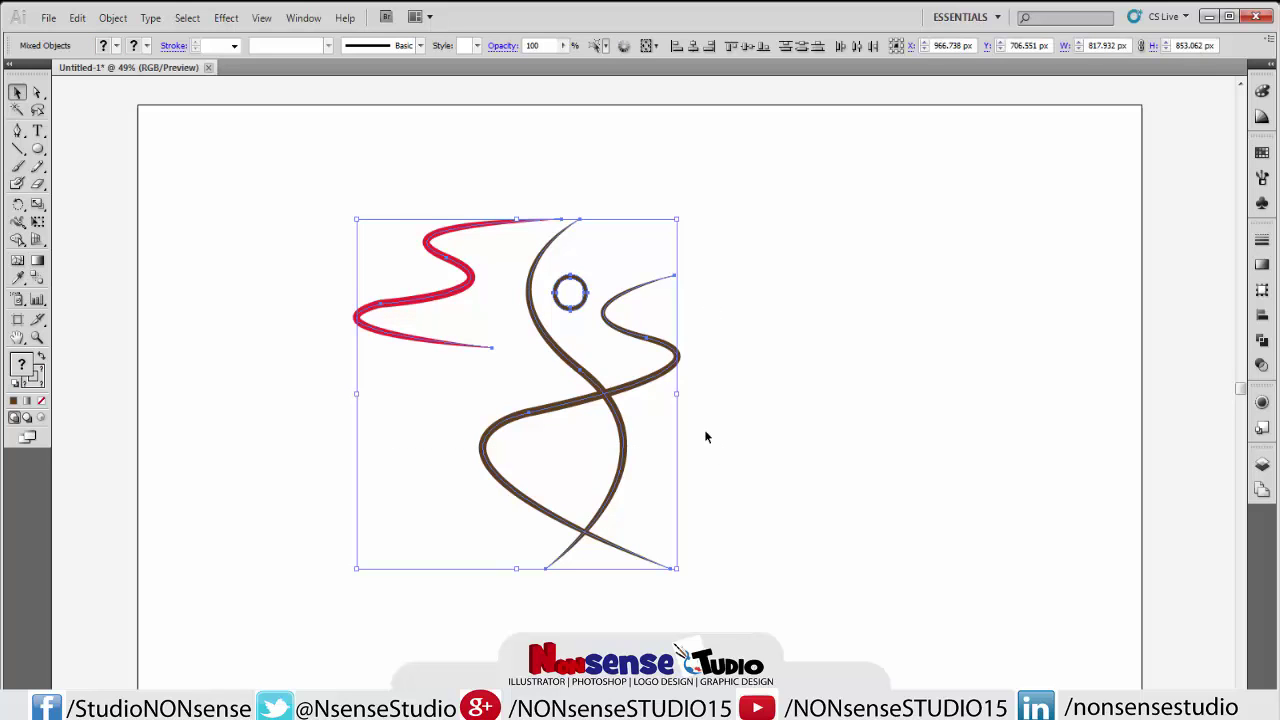
right_click(572, 297)
left_click(605, 370)
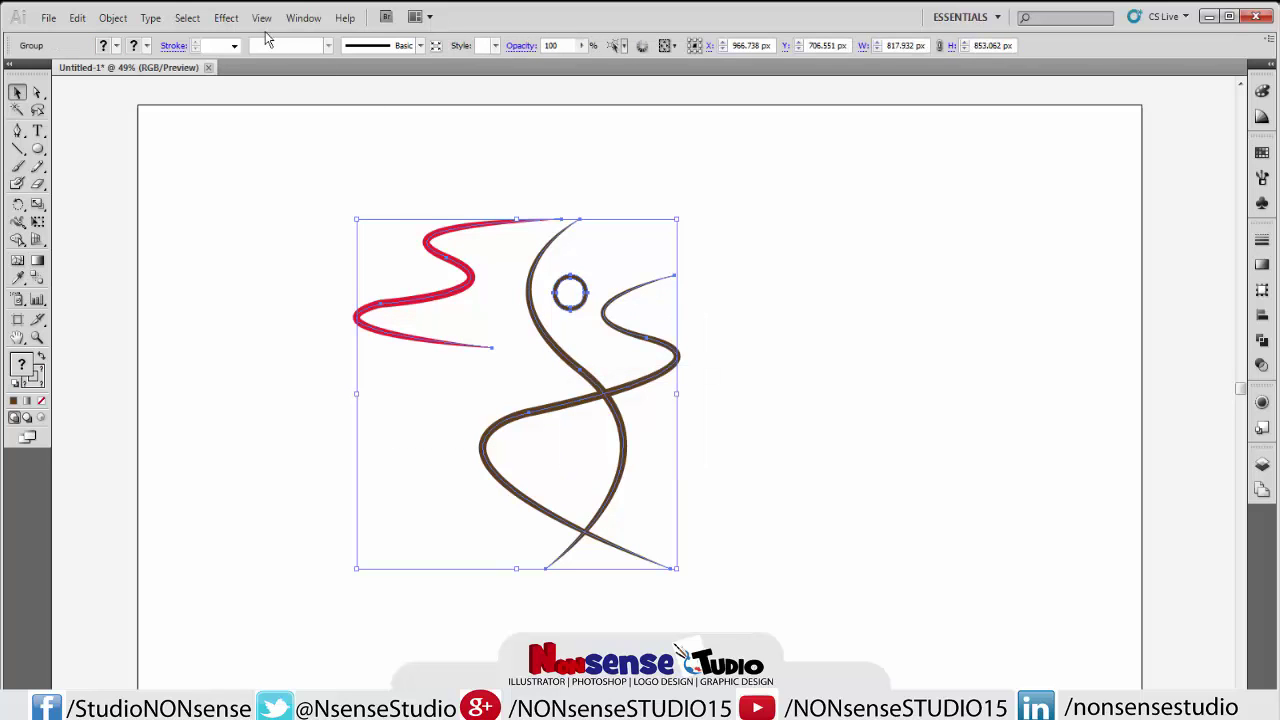
left_click(229, 19)
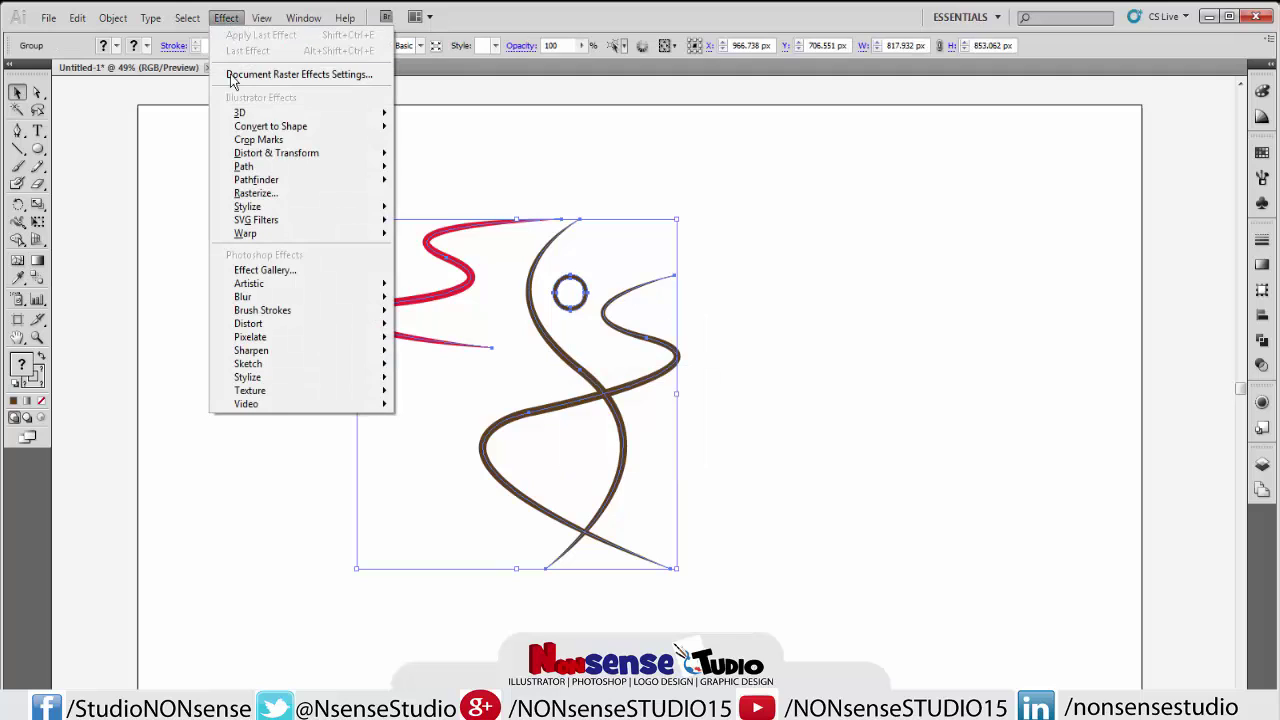
mouse_move(248, 206)
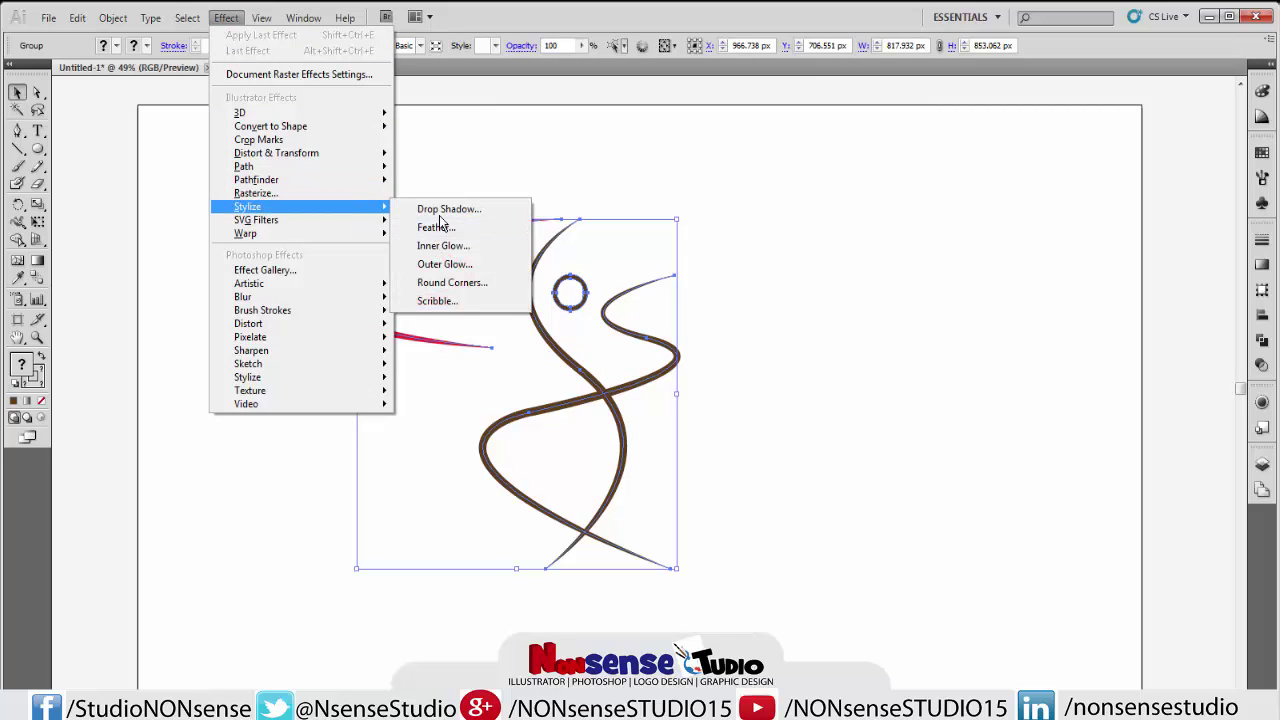
Apply a Drop Shadow with 11 px X and Y offsets, then move the figure up-right.
left_click(440, 210)
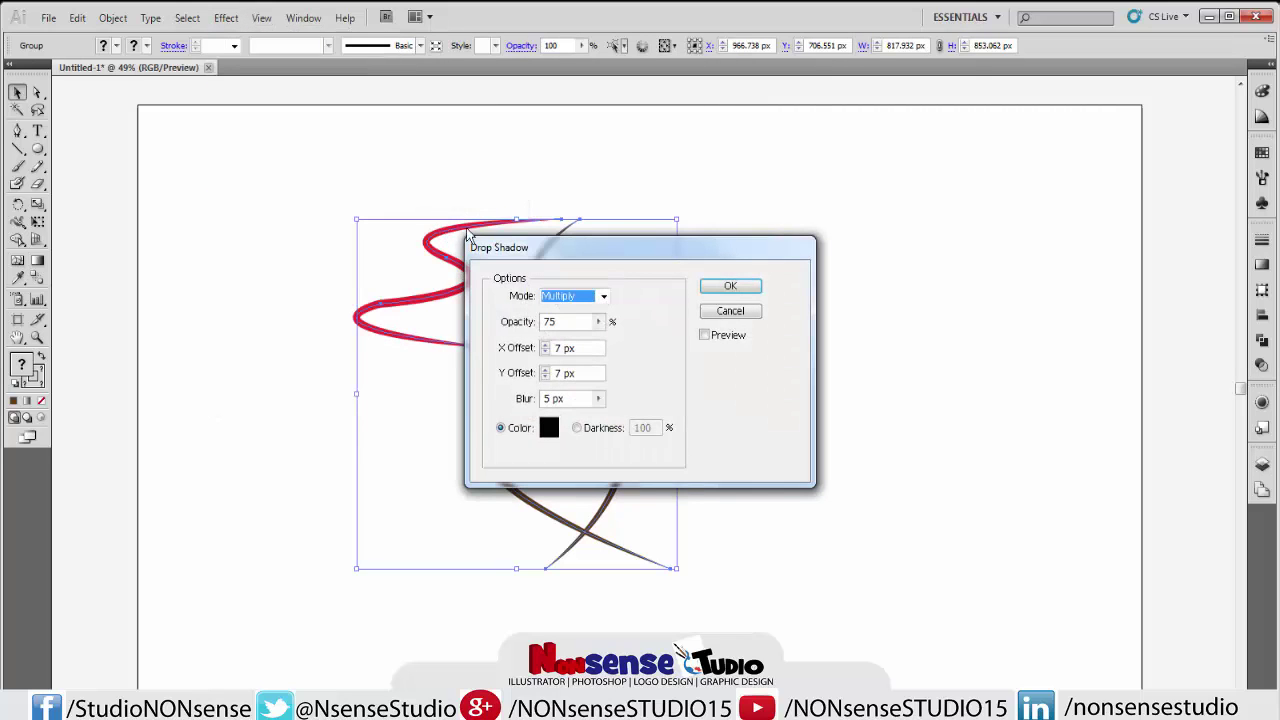
left_click_drag(557, 246, 752, 267)
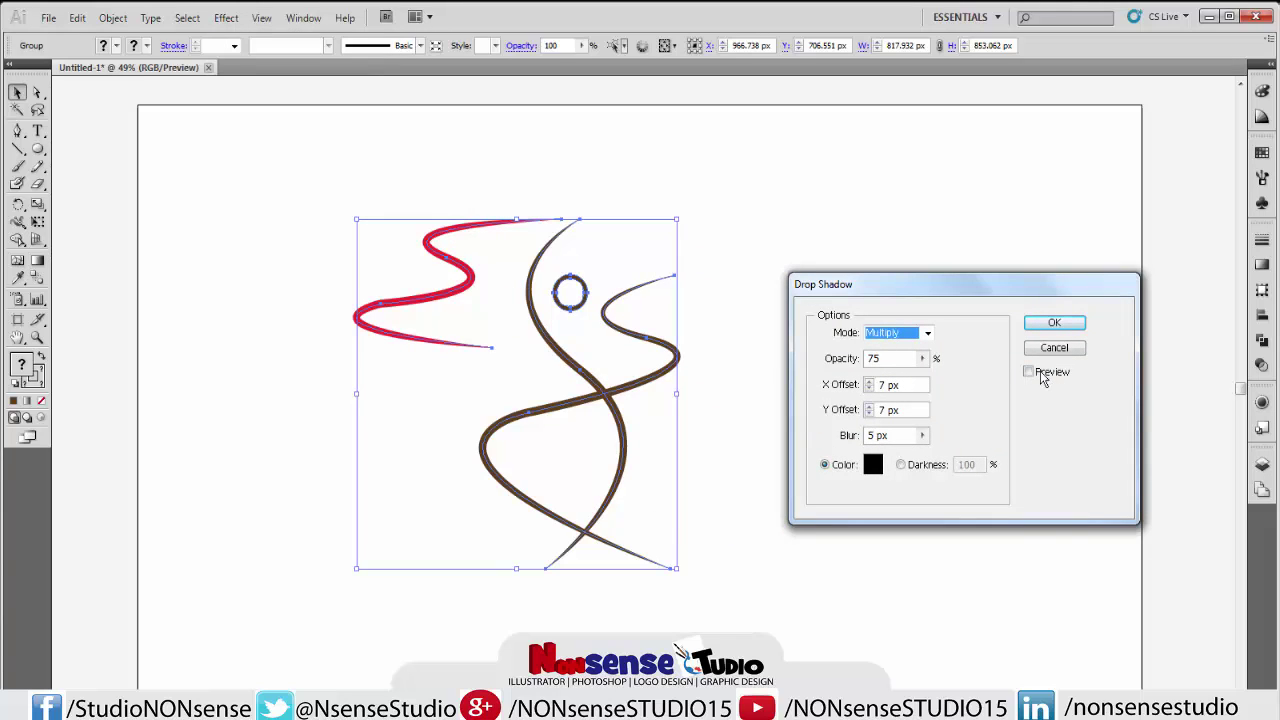
left_click(1030, 372)
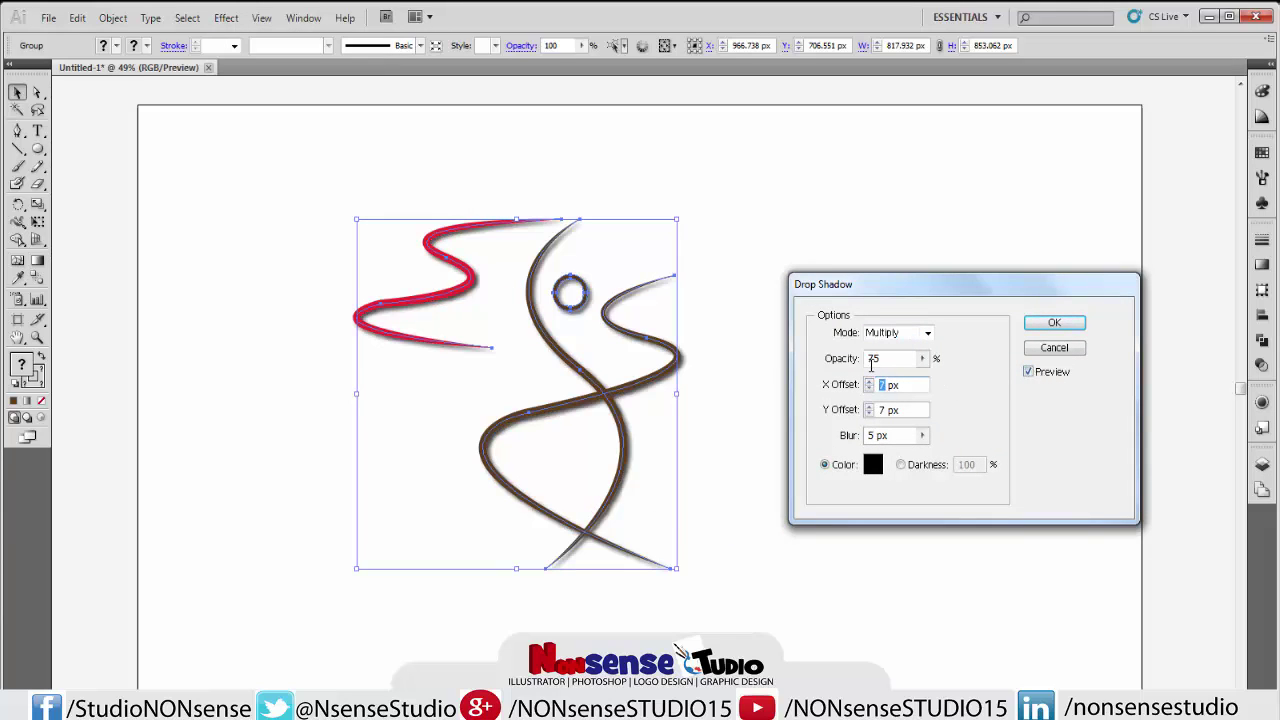
type("11")
left_click(886, 410)
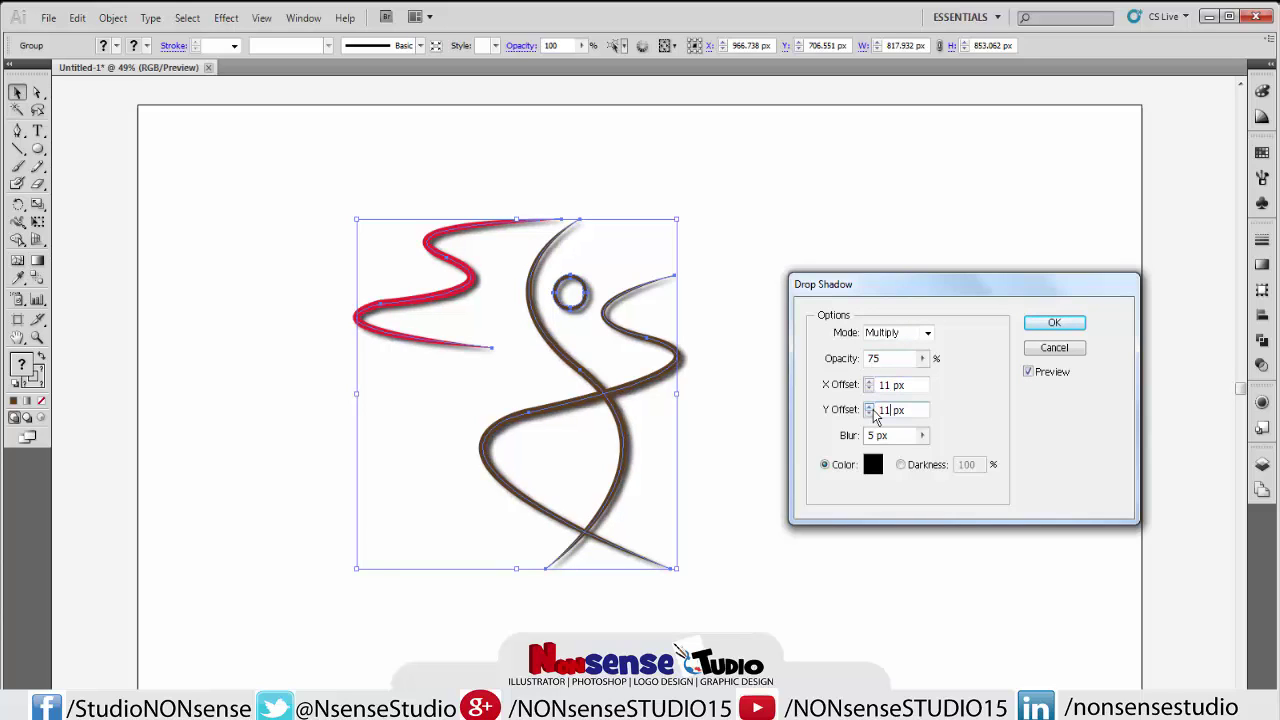
key("Tab")
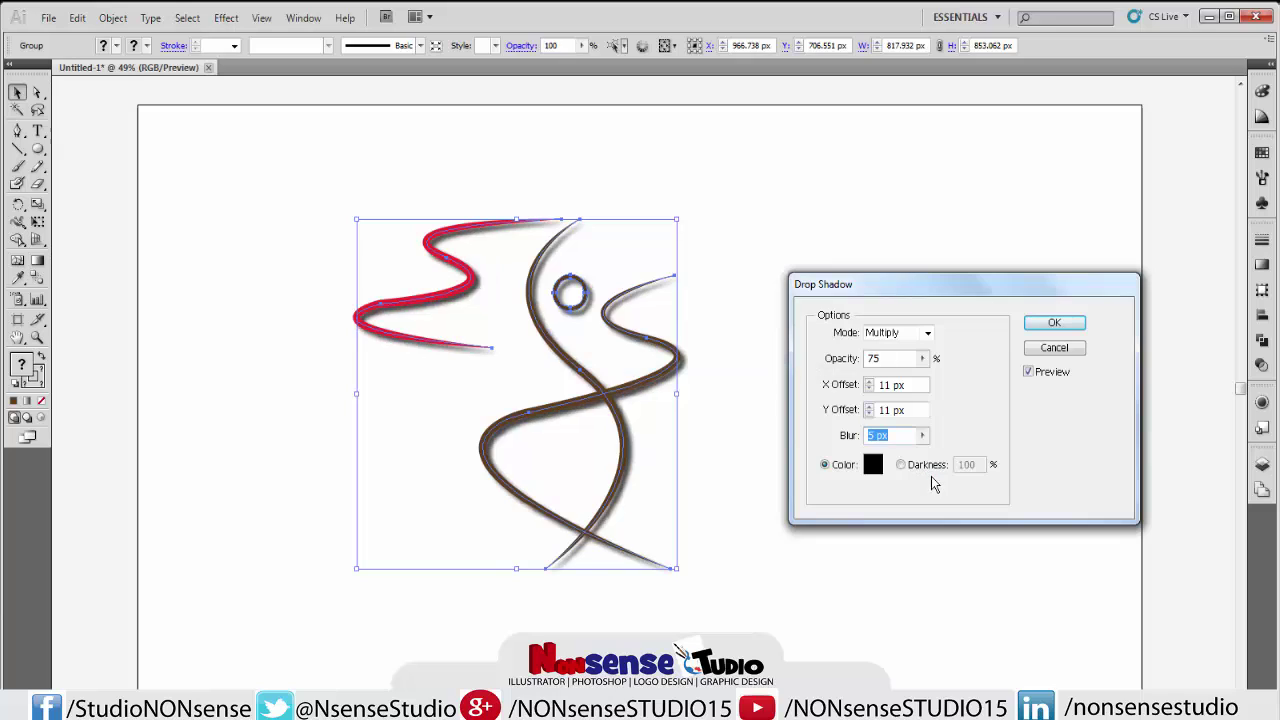
left_click(1050, 322)
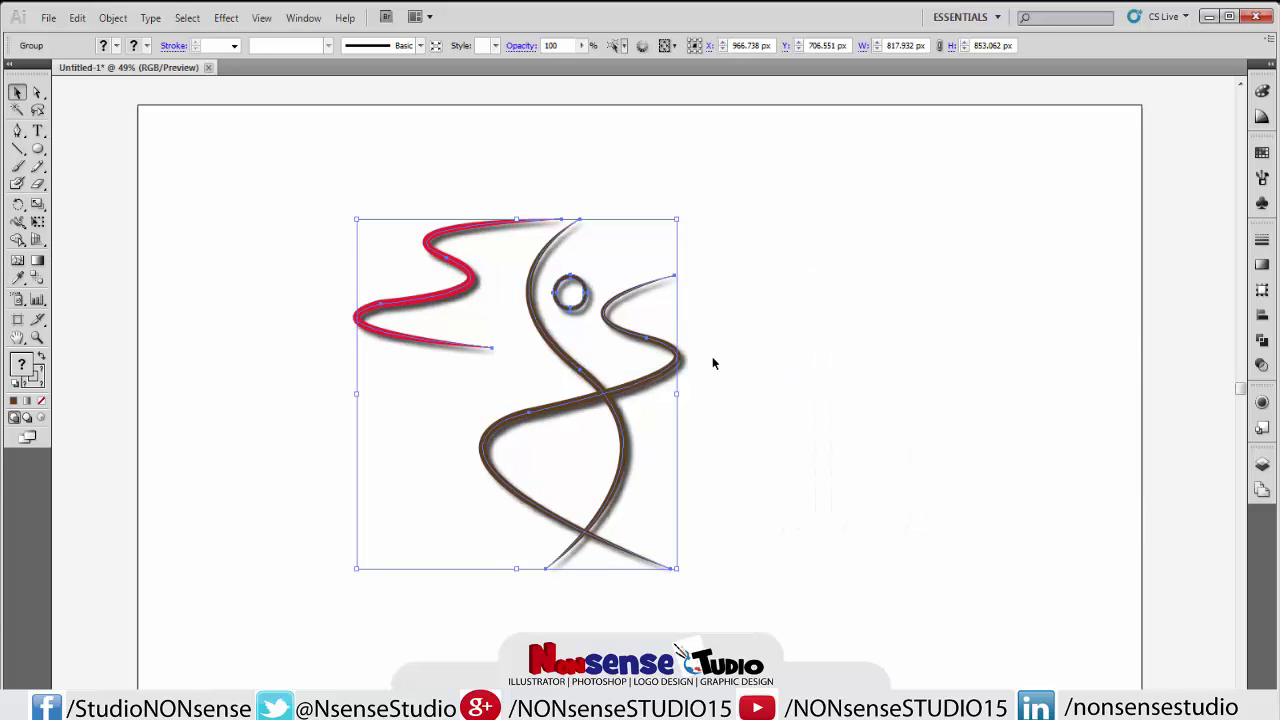
left_click_drag(663, 367, 741, 343)
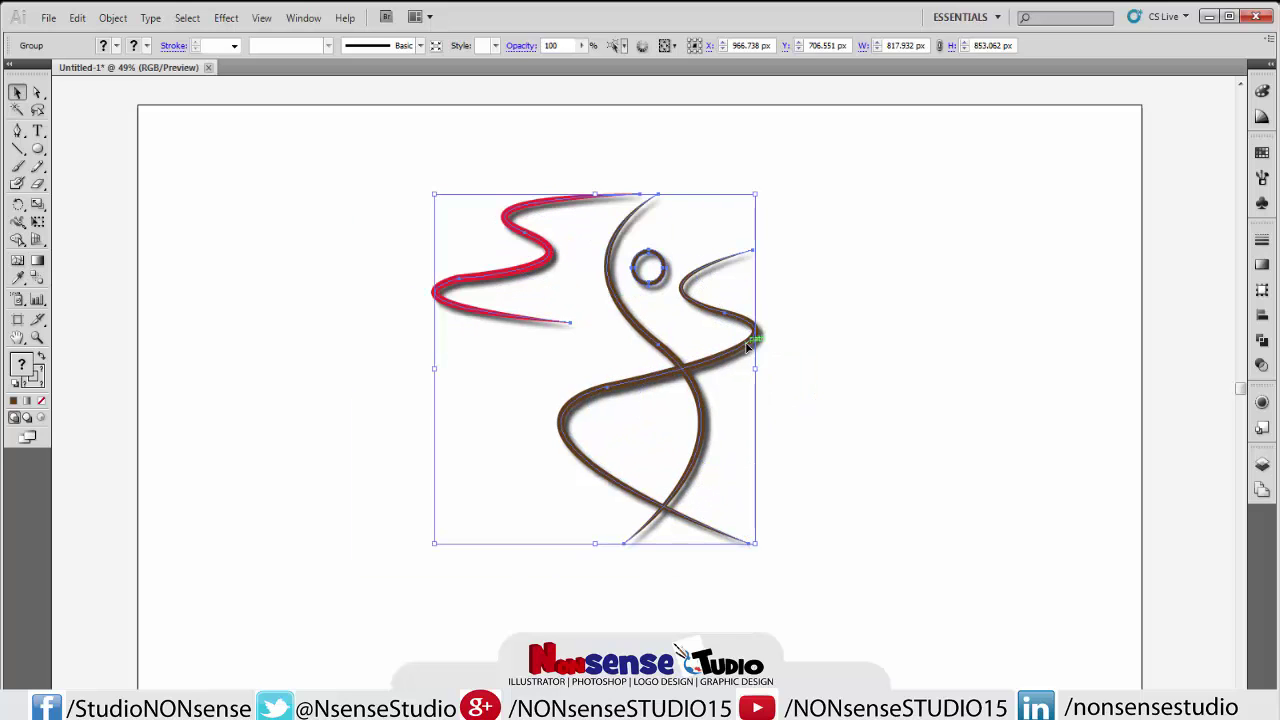
left_click(837, 341)
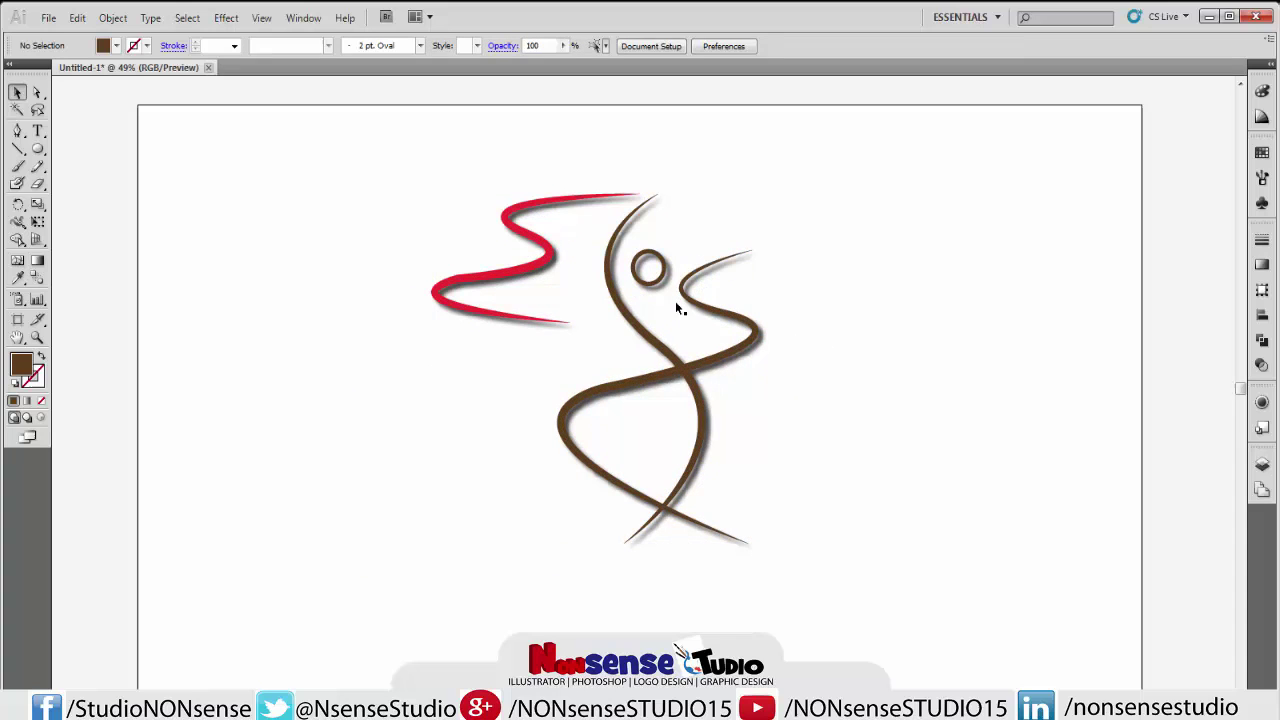
Draw a blue-filled rectangle covering the whole page with the Rectangle Tool.
left_click(117, 47)
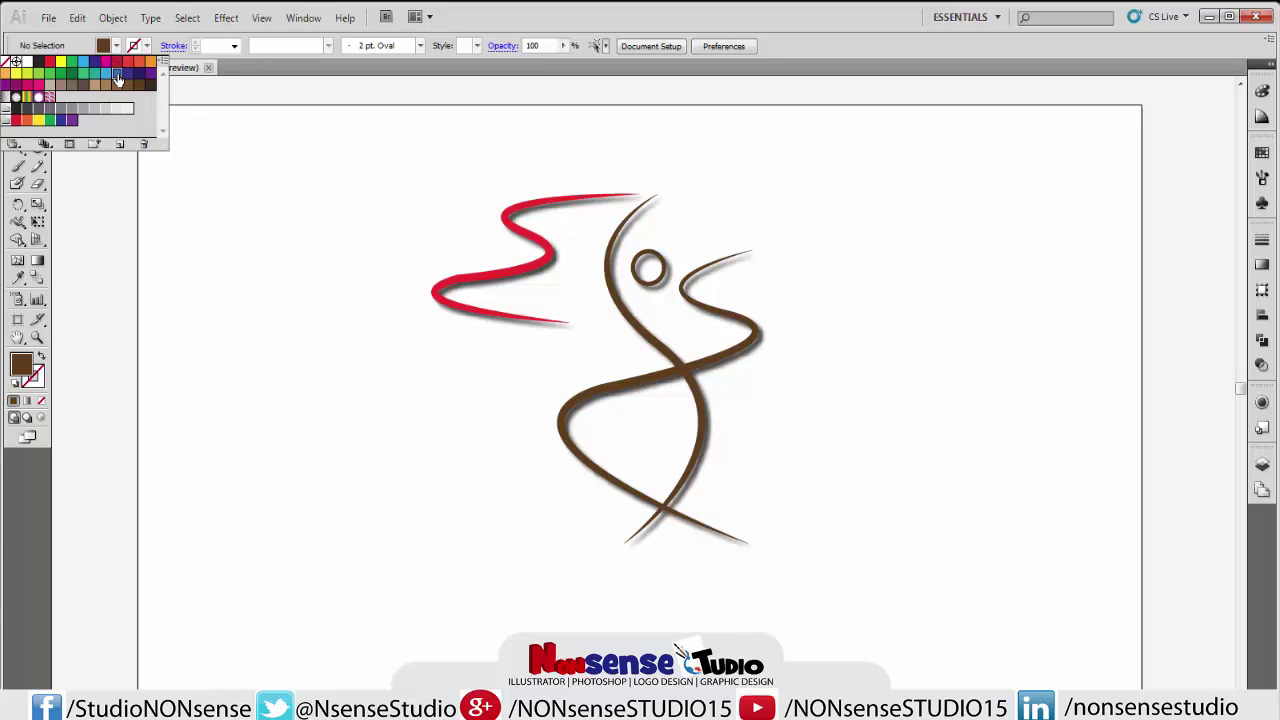
left_click(117, 75)
left_click(38, 150)
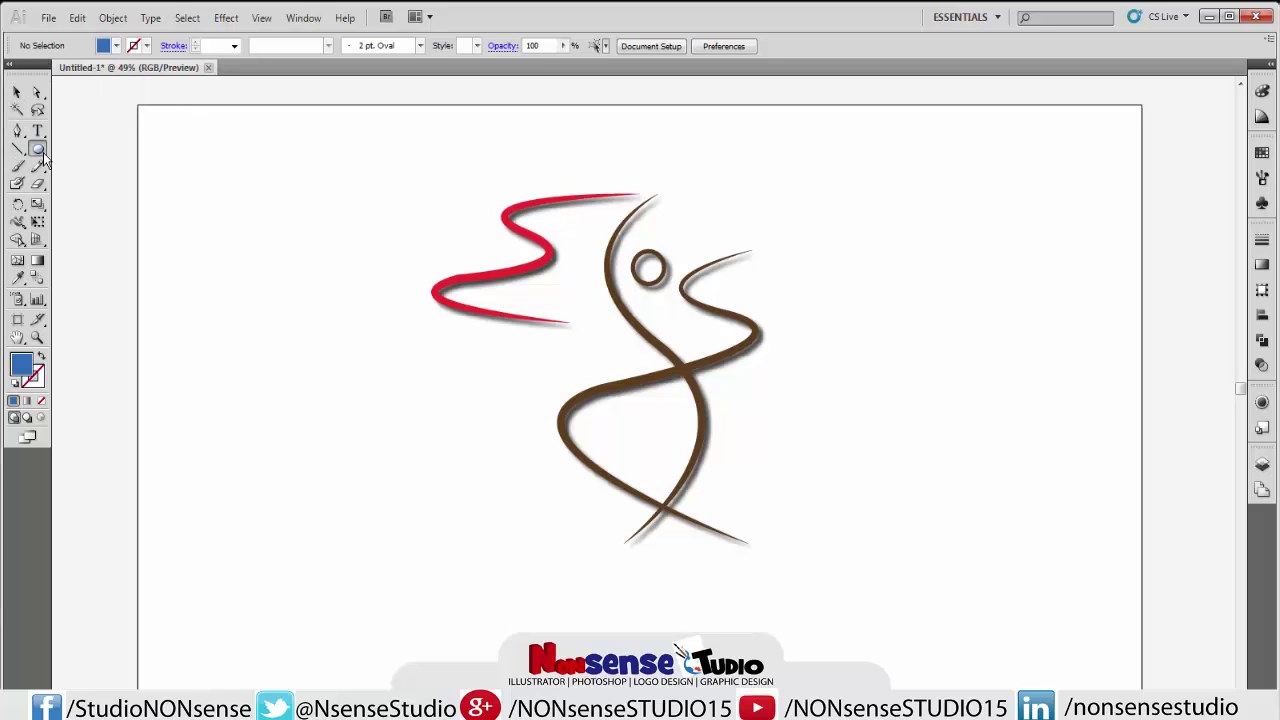
left_click_drag(43, 155, 75, 149)
mouse_move(139, 105)
left_mouse_down()
mouse_move(963, 645)
mouse_move(1141, 690)
left_mouse_up()
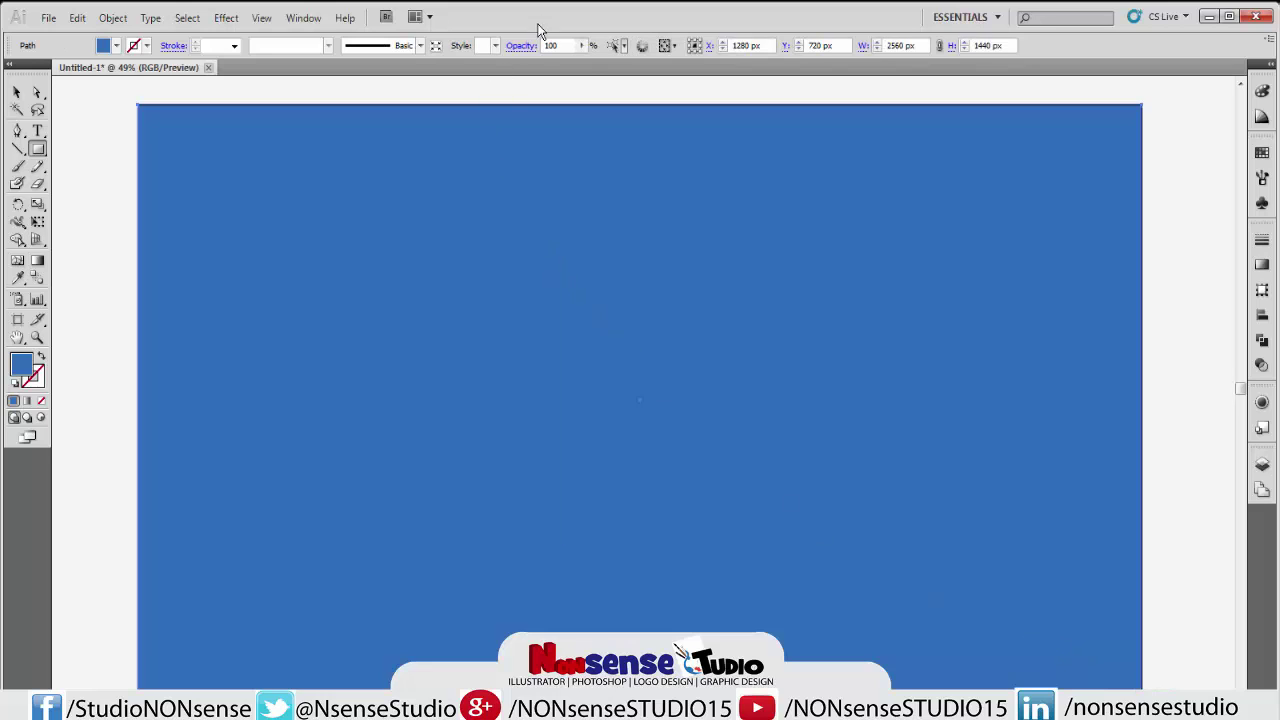
Set the rectangle's opacity to 42% and send it to the back behind the figure.
left_click(581, 46)
left_click(532, 63)
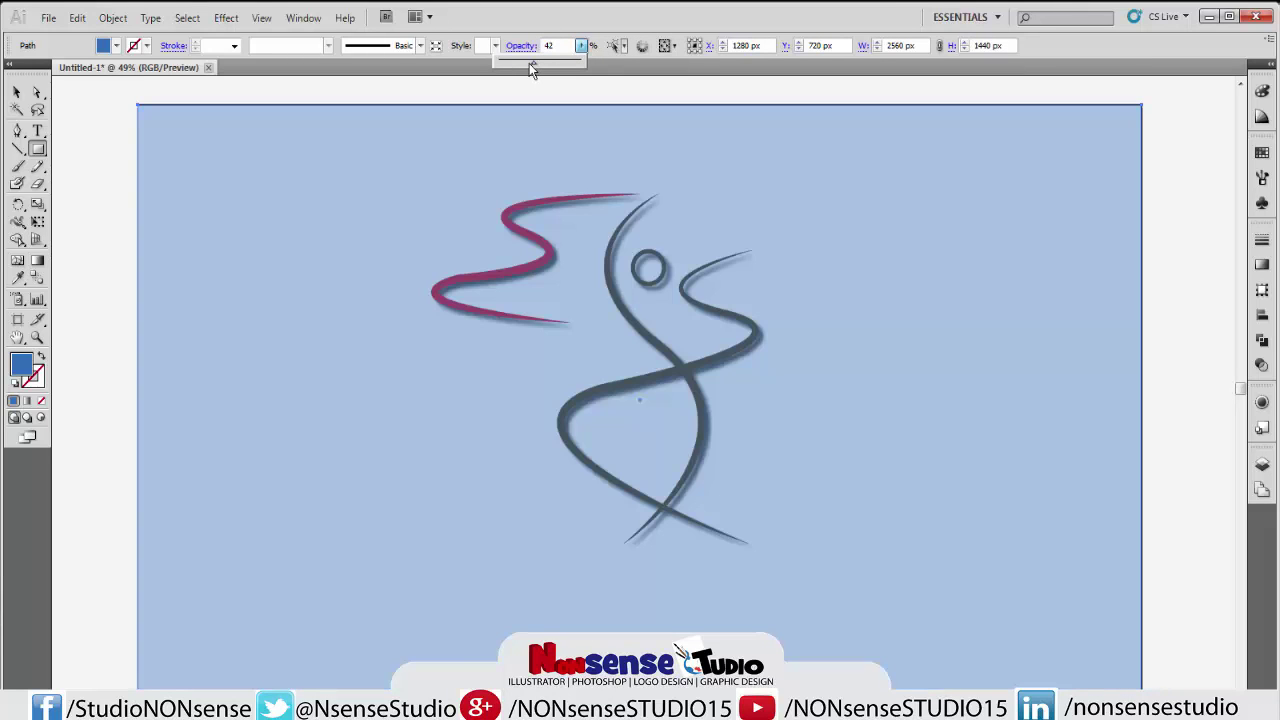
right_click(318, 252)
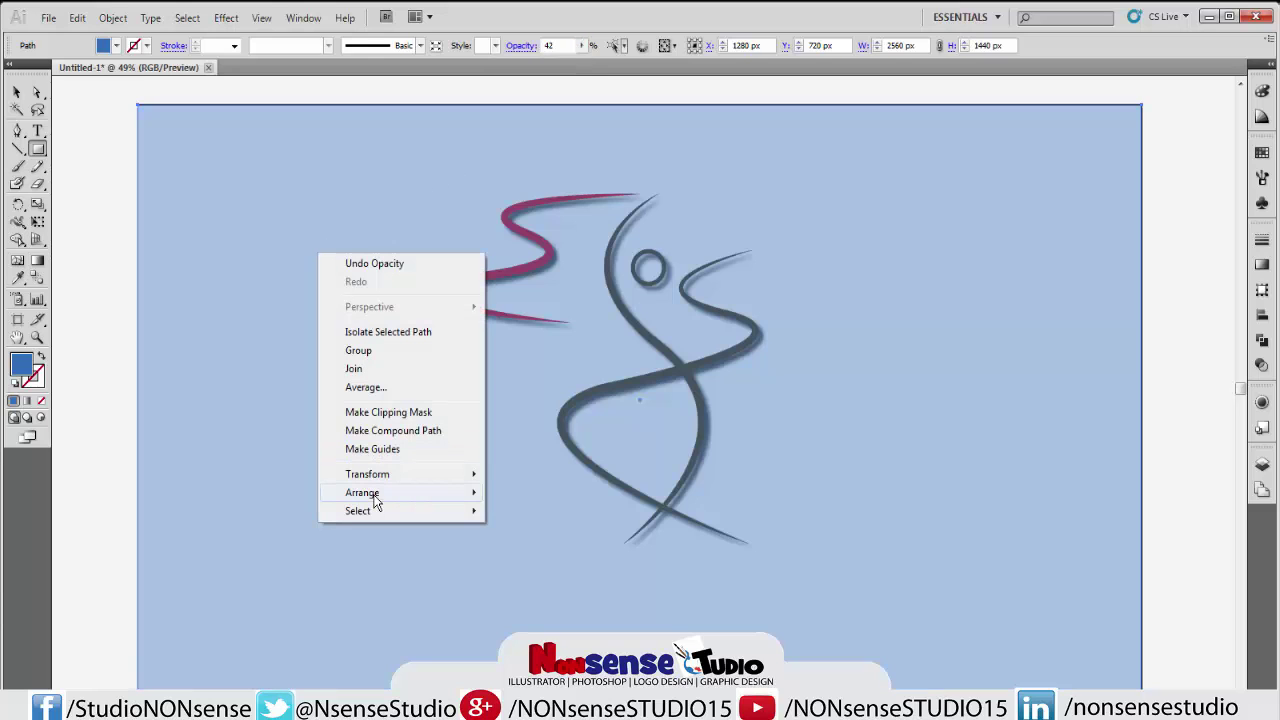
mouse_move(362, 492)
left_click(518, 545)
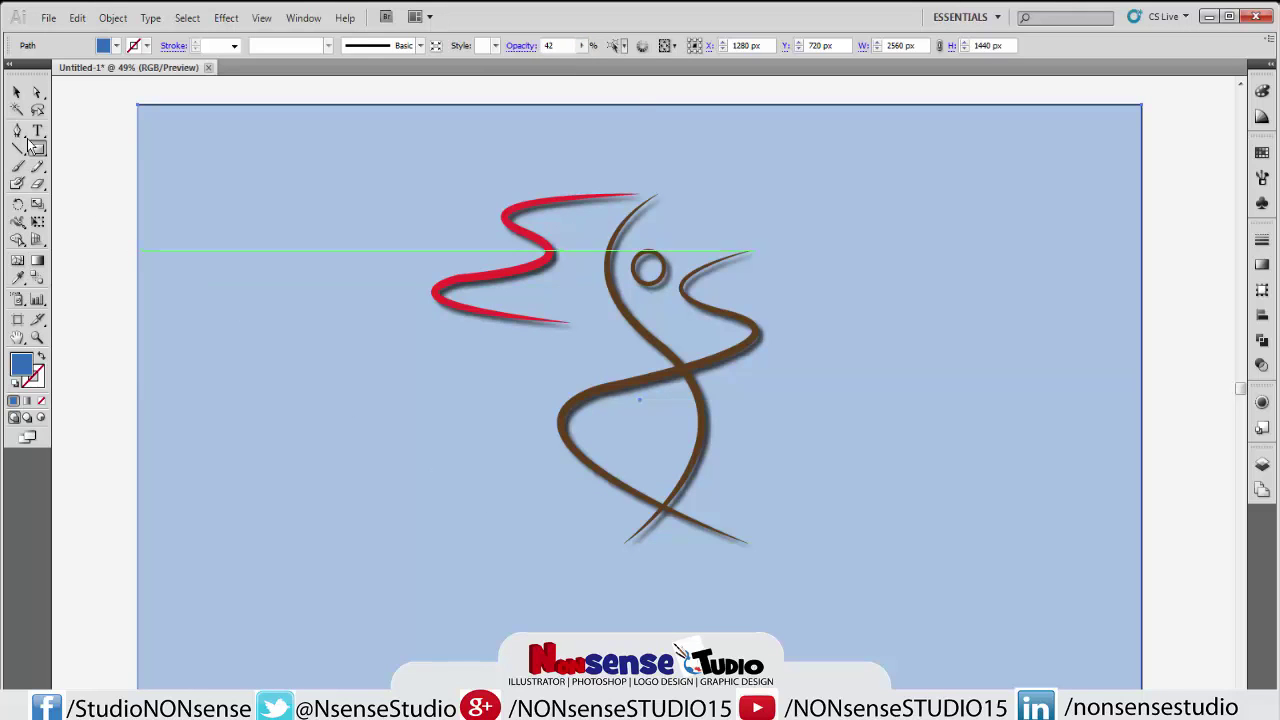
left_click(16, 92)
left_click(86, 156)
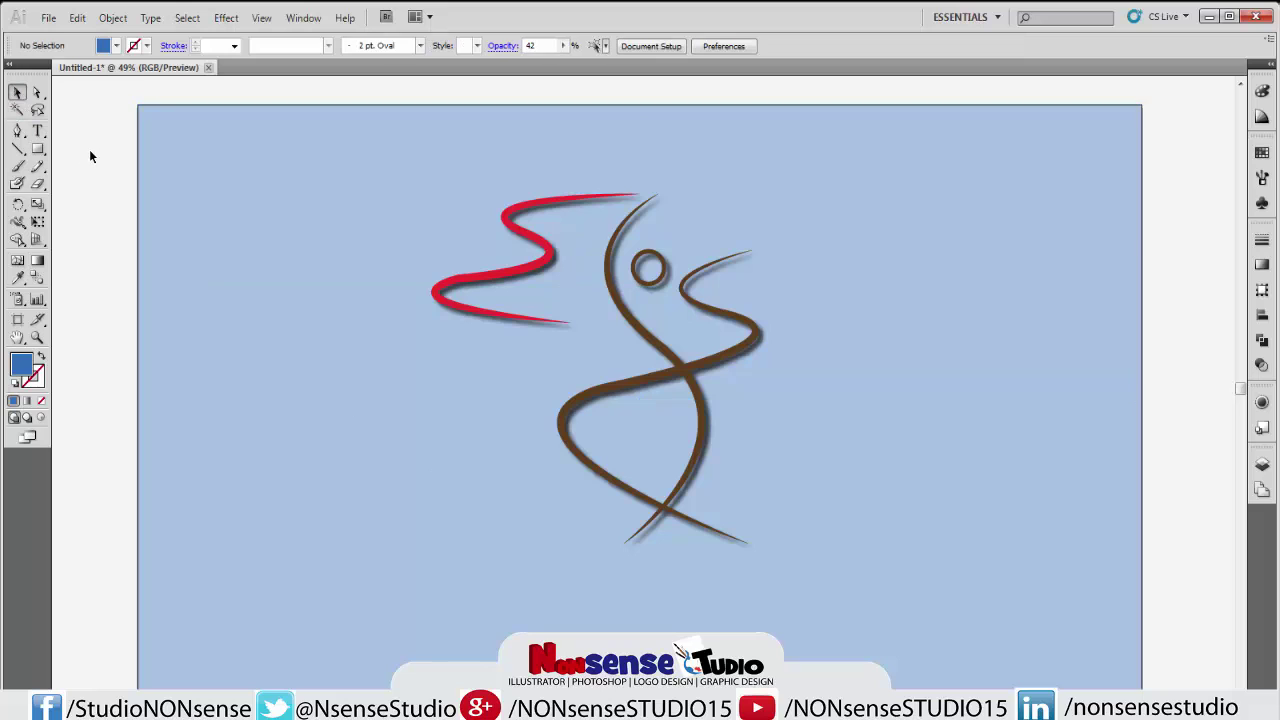